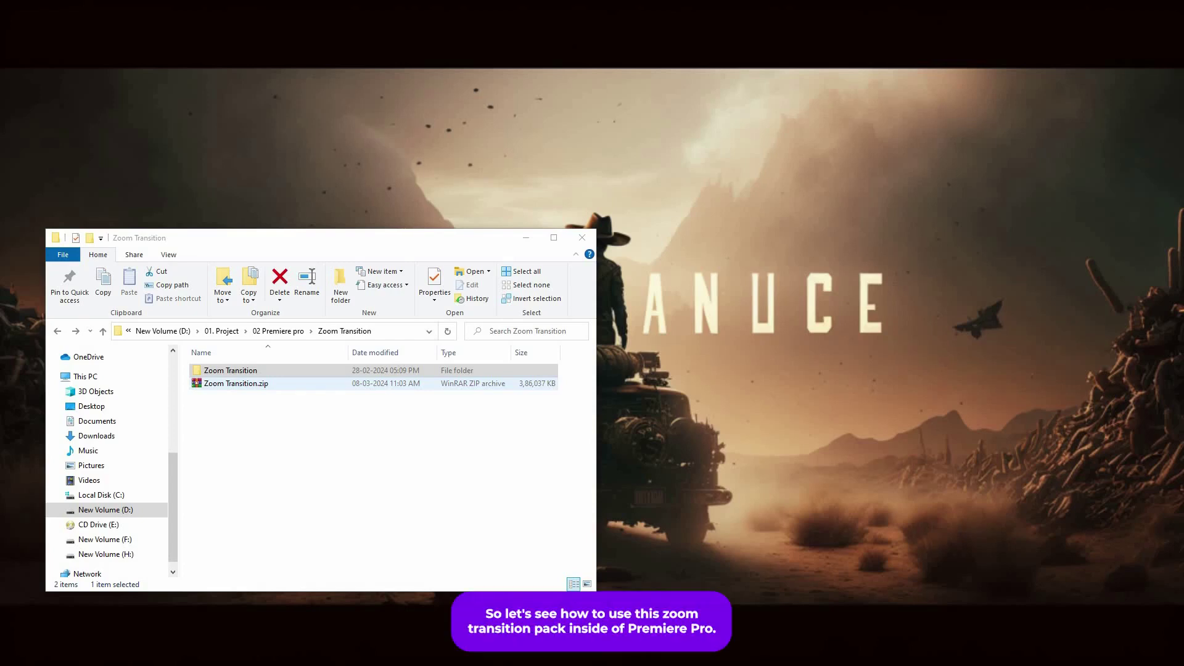
Step: Open the extracted Zoom Transition folder and go into the Zoom Transition subfolder beside Font and Help
click(296, 386)
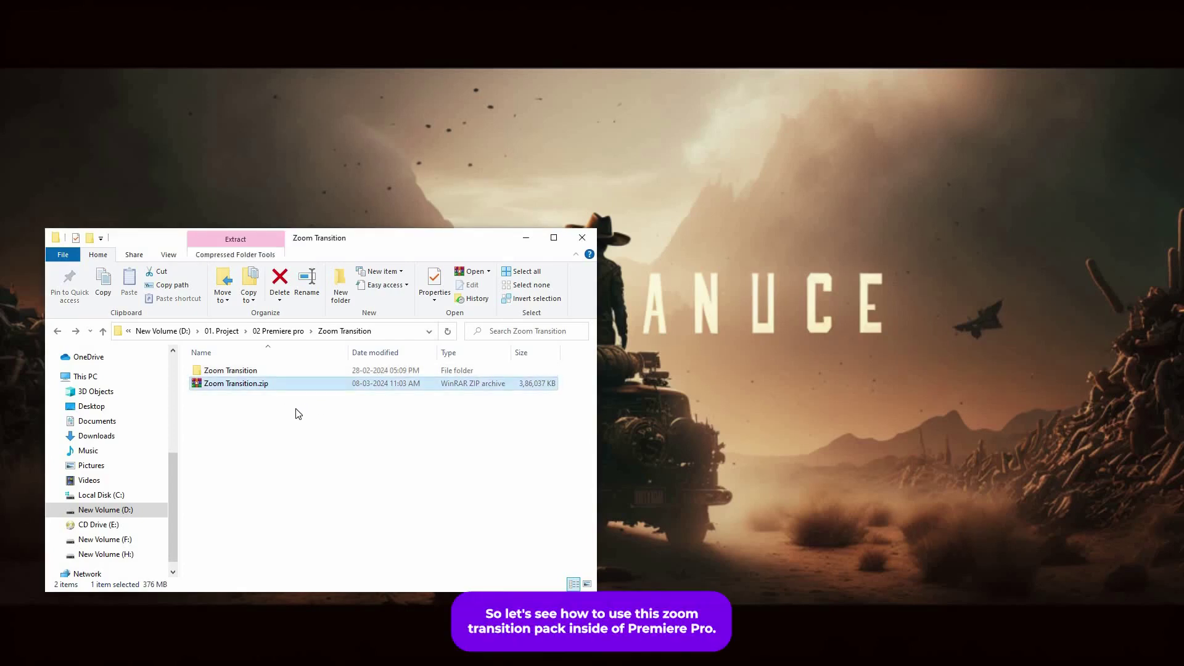
click(217, 404)
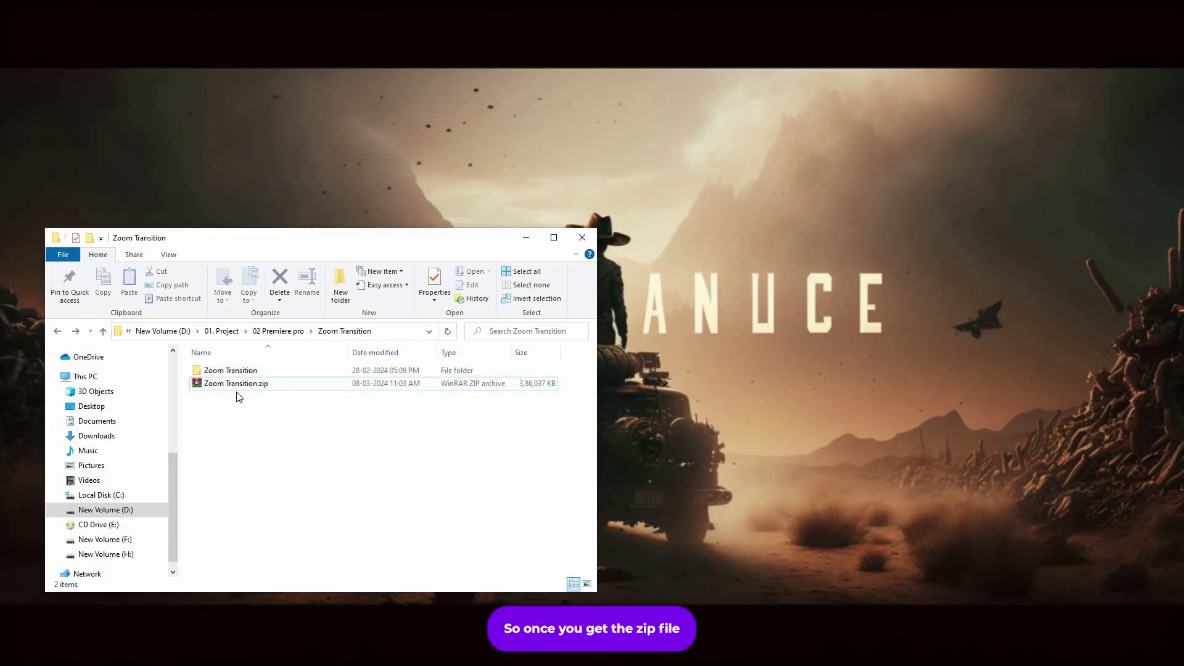
click(230, 385)
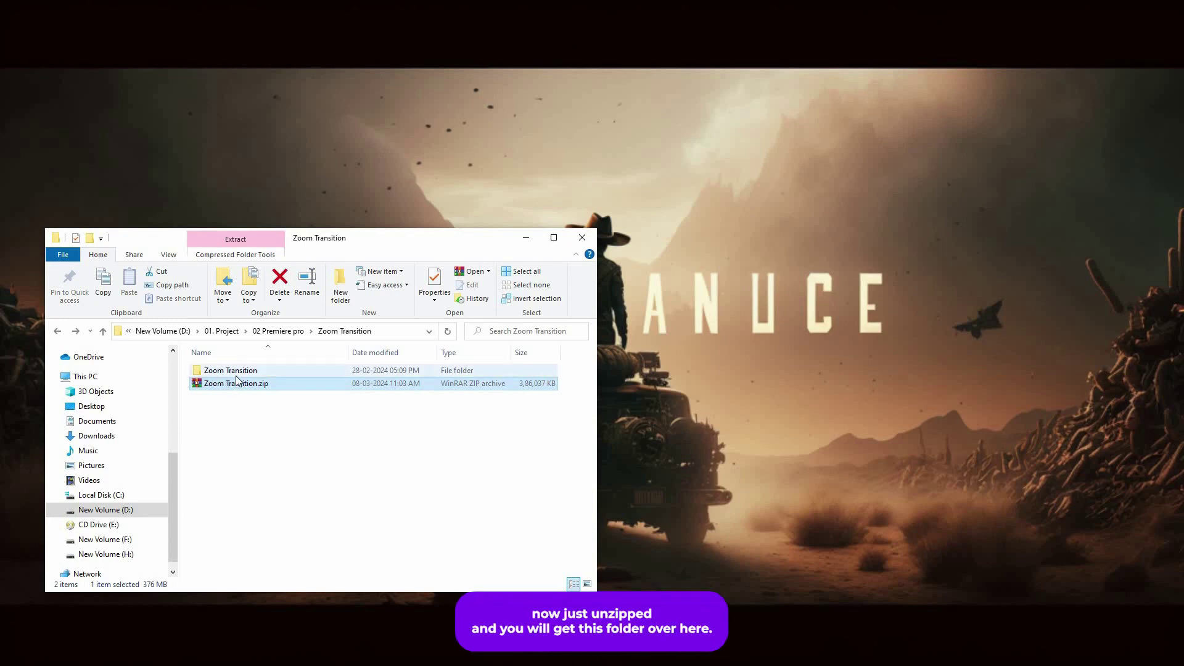
click(237, 370)
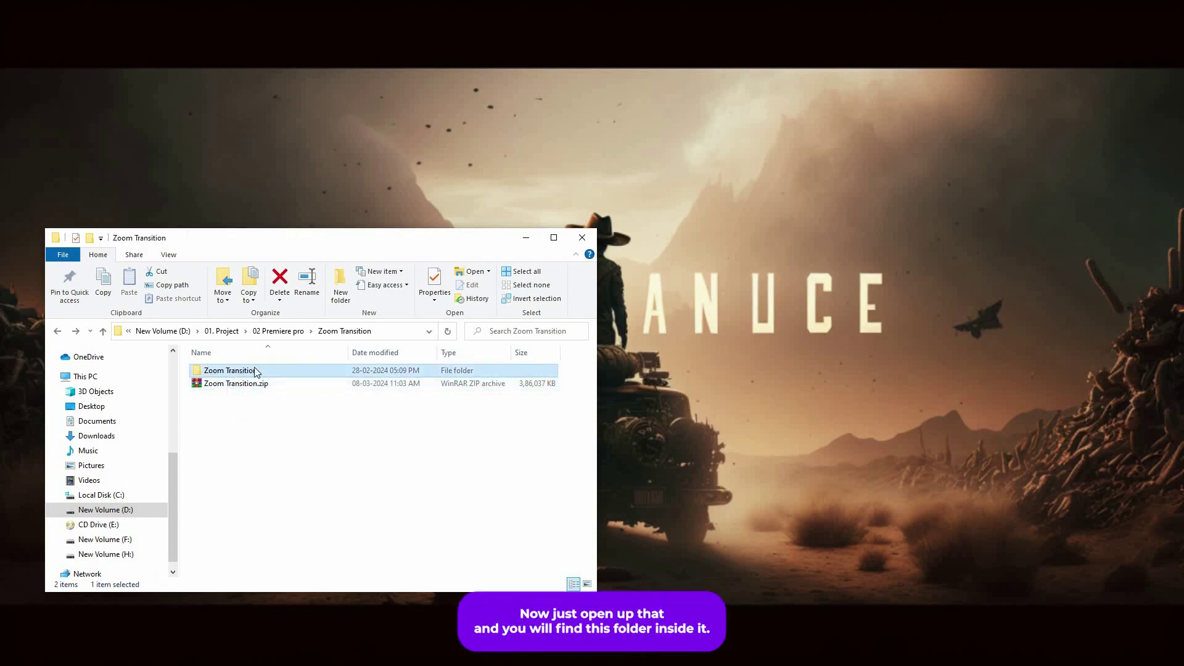
double_click(256, 372)
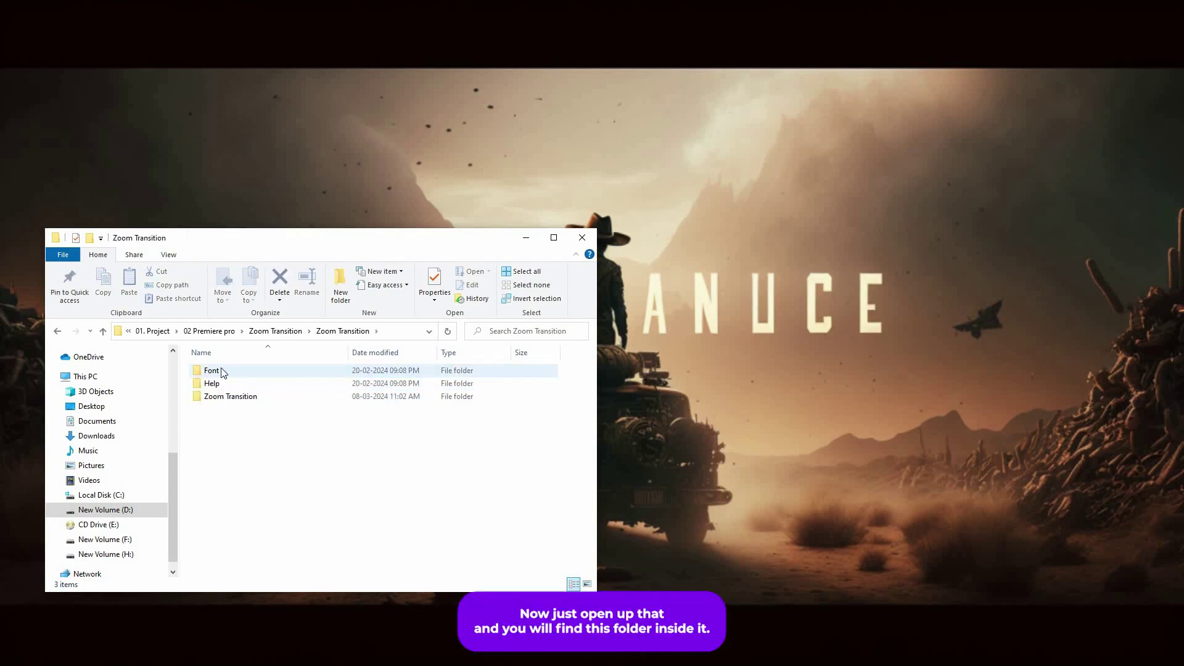
key(ctrl+a)
click(247, 424)
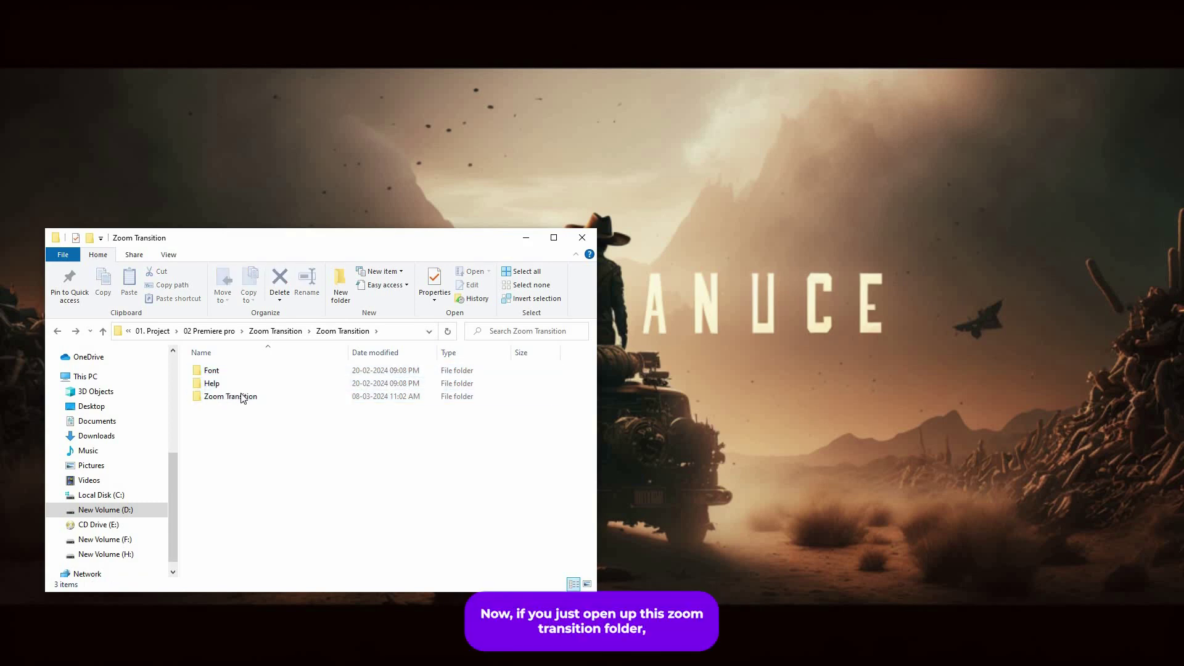
double_click(236, 398)
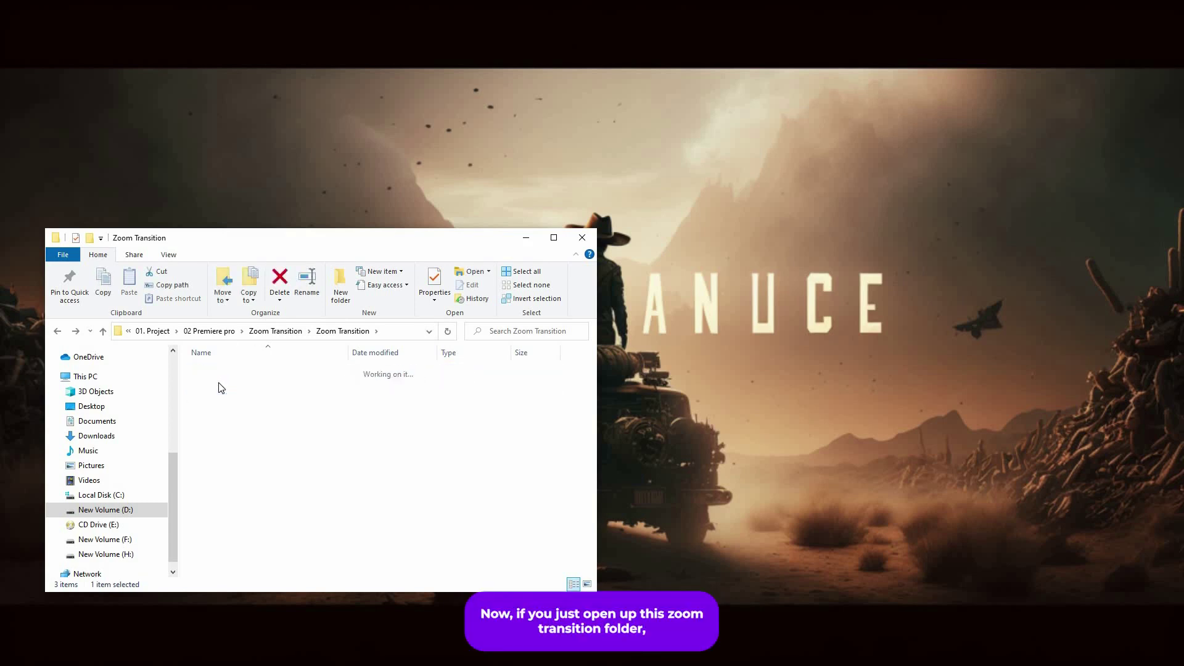
Step: Open the Zoom Transition.prproj project file in Premiere Pro
click(251, 385)
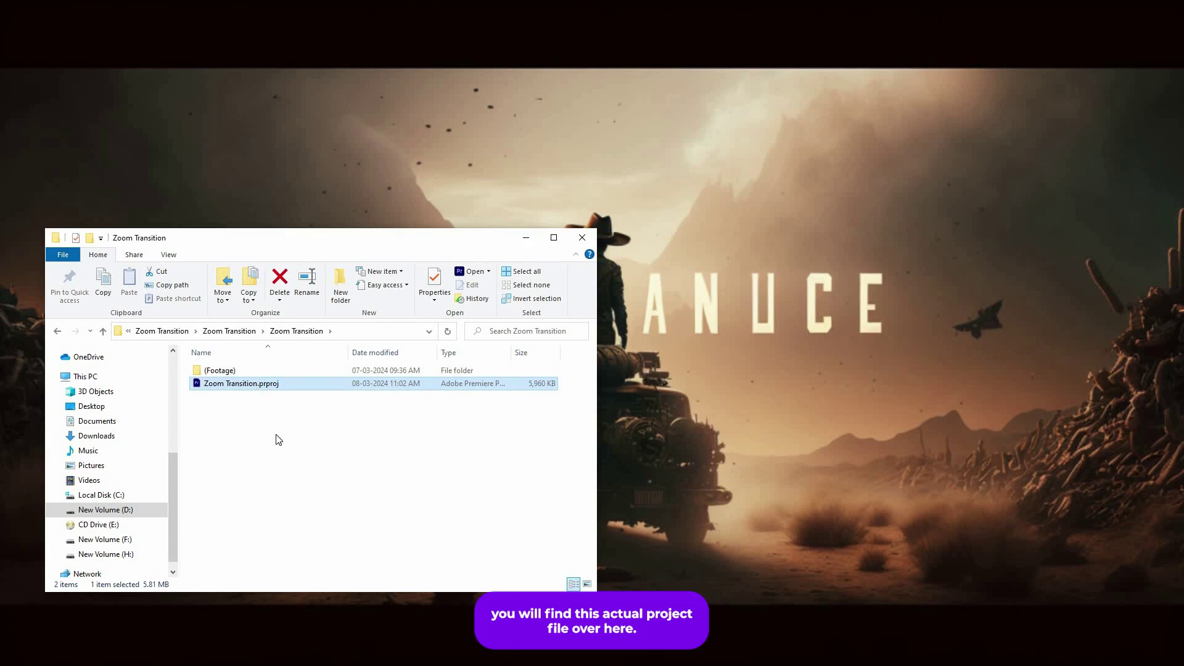
click(268, 454)
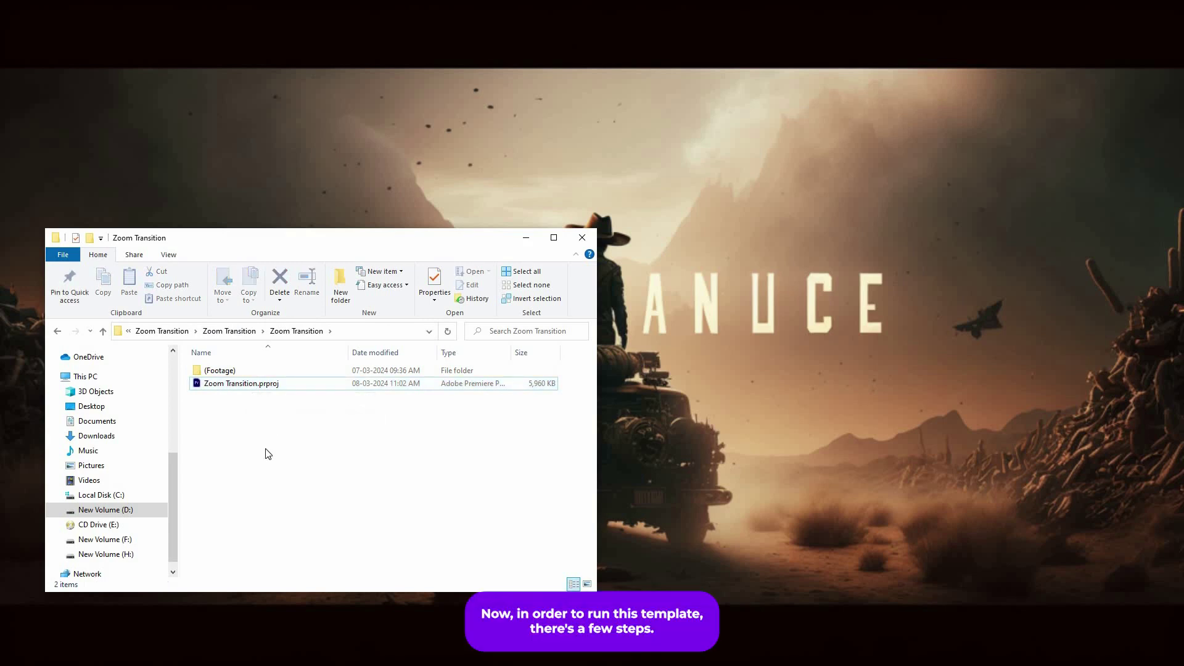
double_click(242, 388)
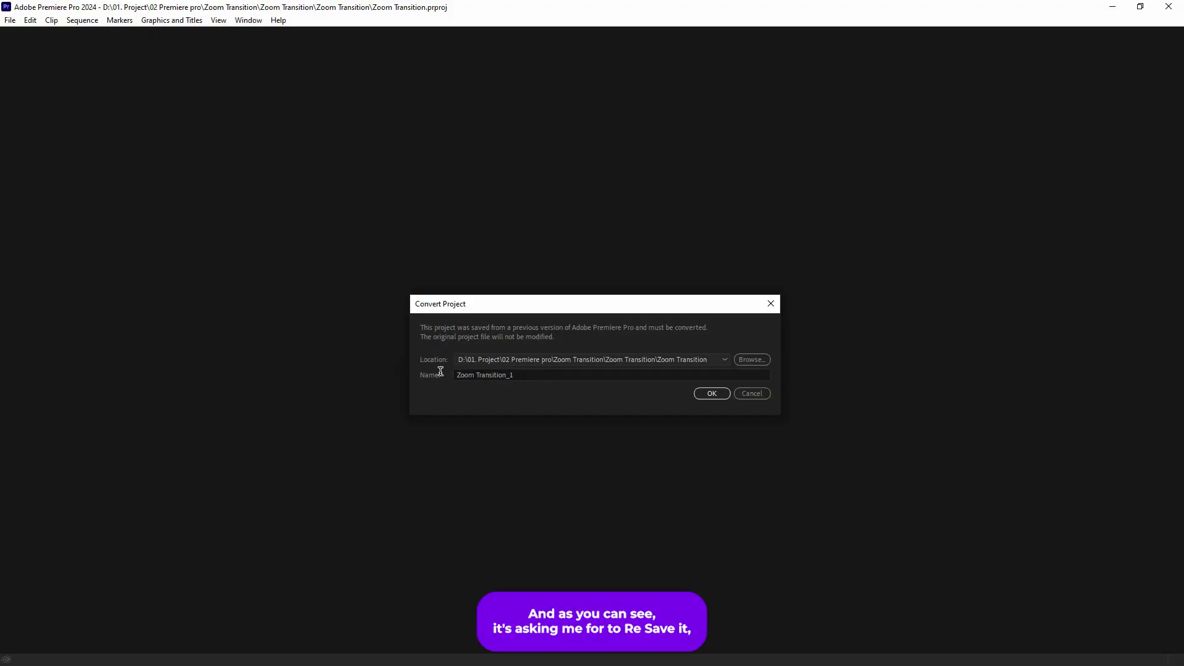
Step: Convert the project to the current version, naming it Zoom Transition_New and keeping the same location
drag(469, 375, 535, 389)
key(ctrl+a)
click(479, 304)
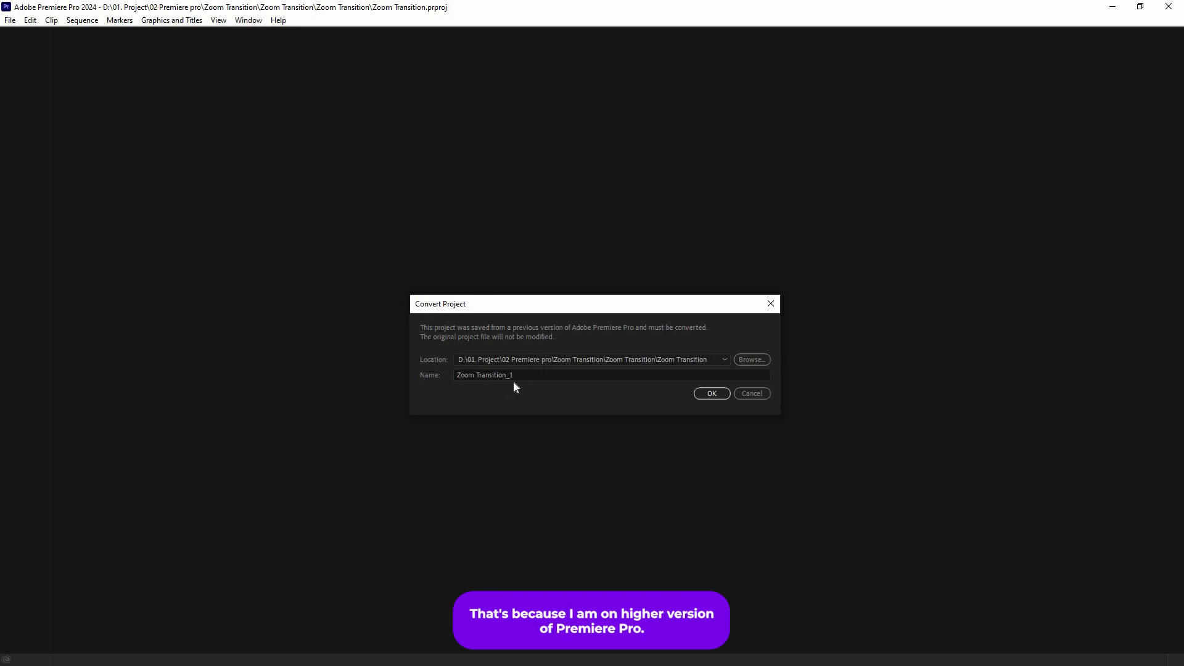
drag(555, 304, 552, 306)
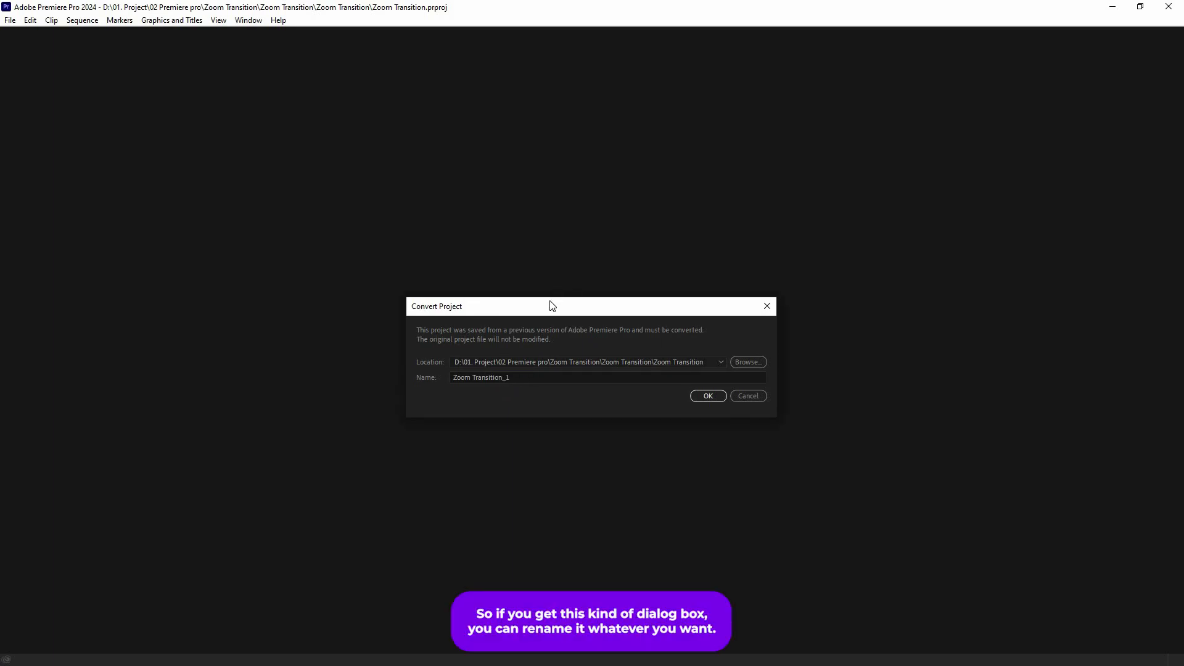
click(520, 377)
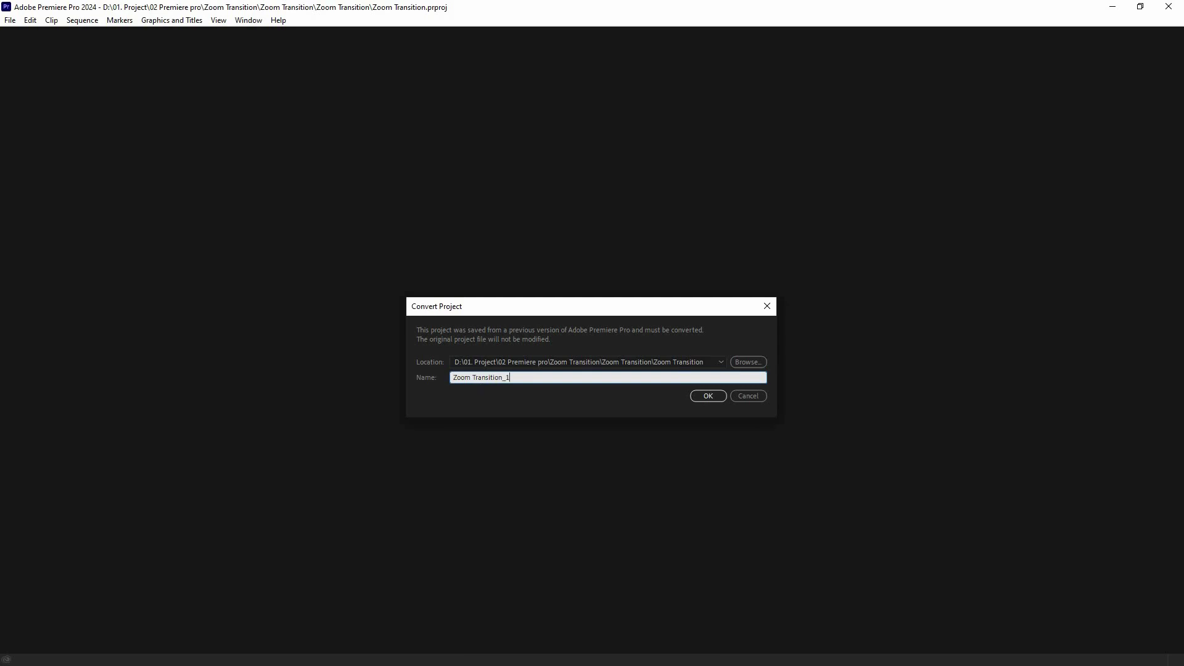
key(BackSpace)
text(New)
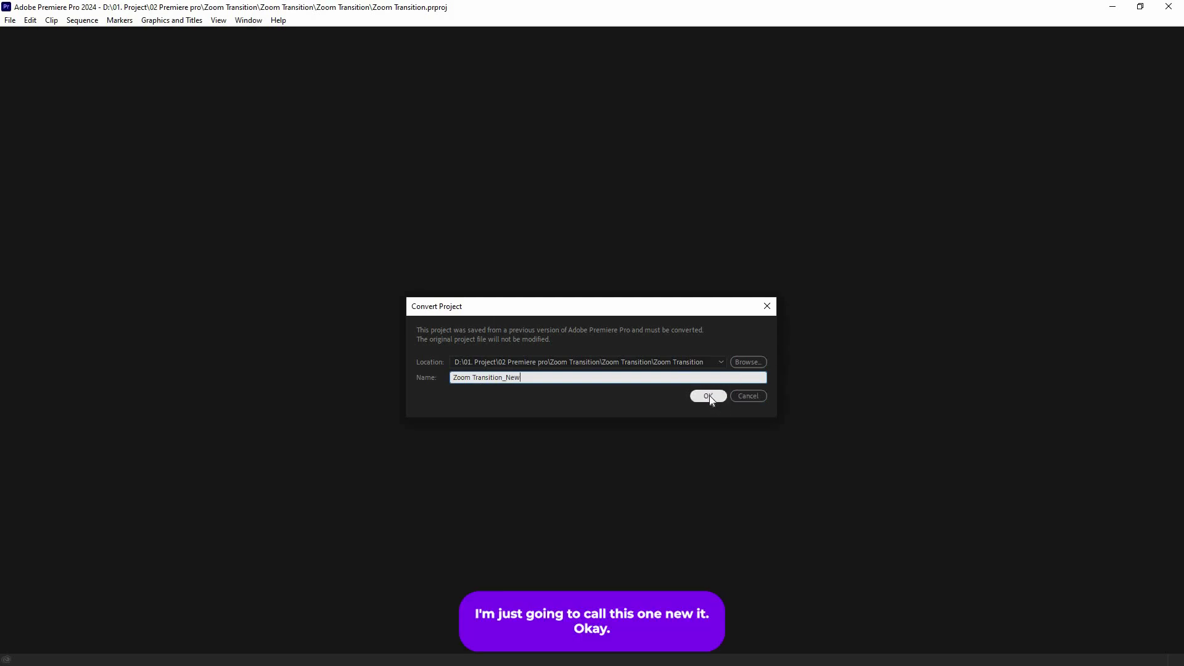
click(709, 395)
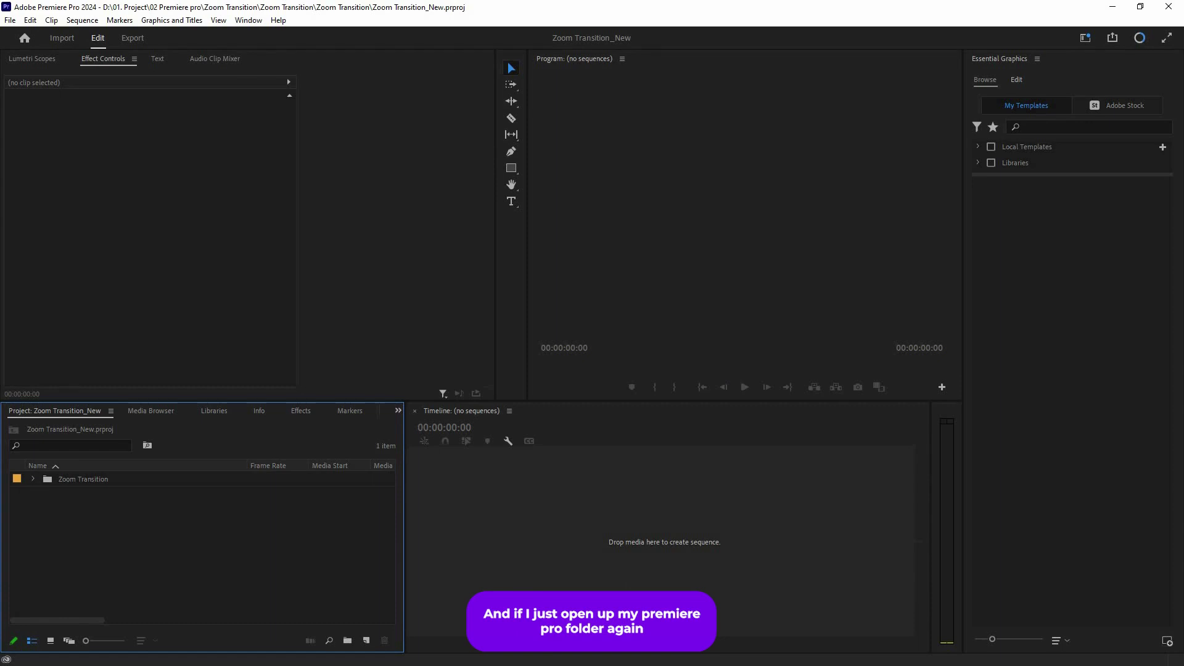
Step: Switch to File Explorer to check for Zoom Transition_New.prproj beside the original project, and close the converted project's window
key(alt+Tab)
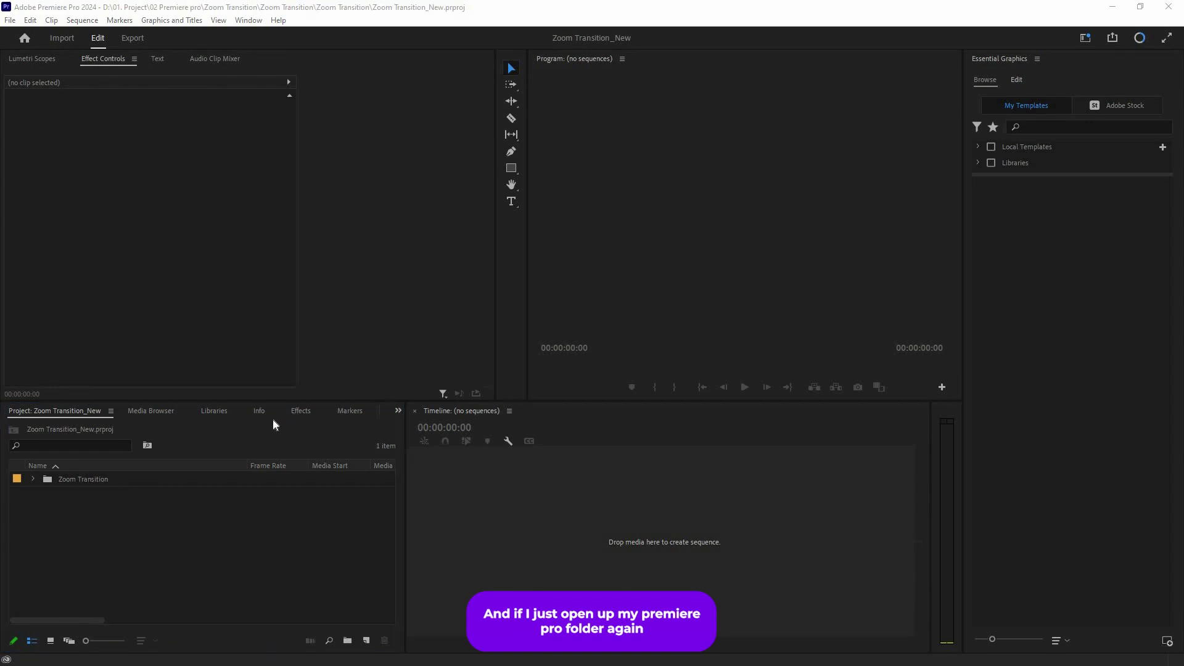
click(287, 397)
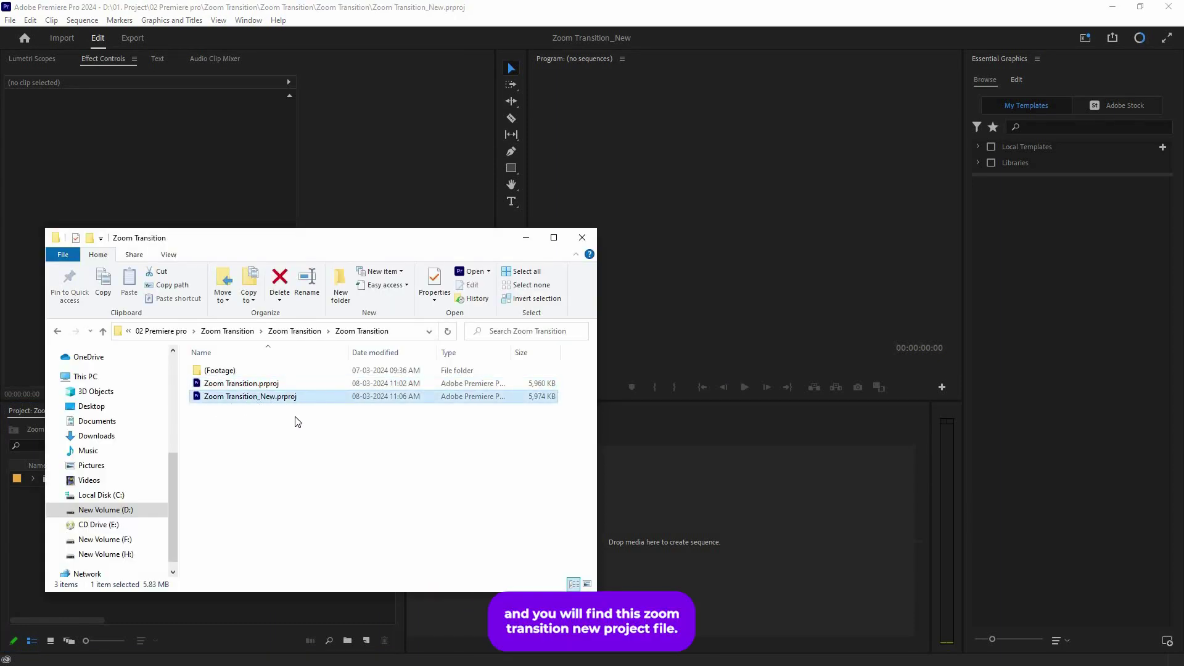
click(249, 388)
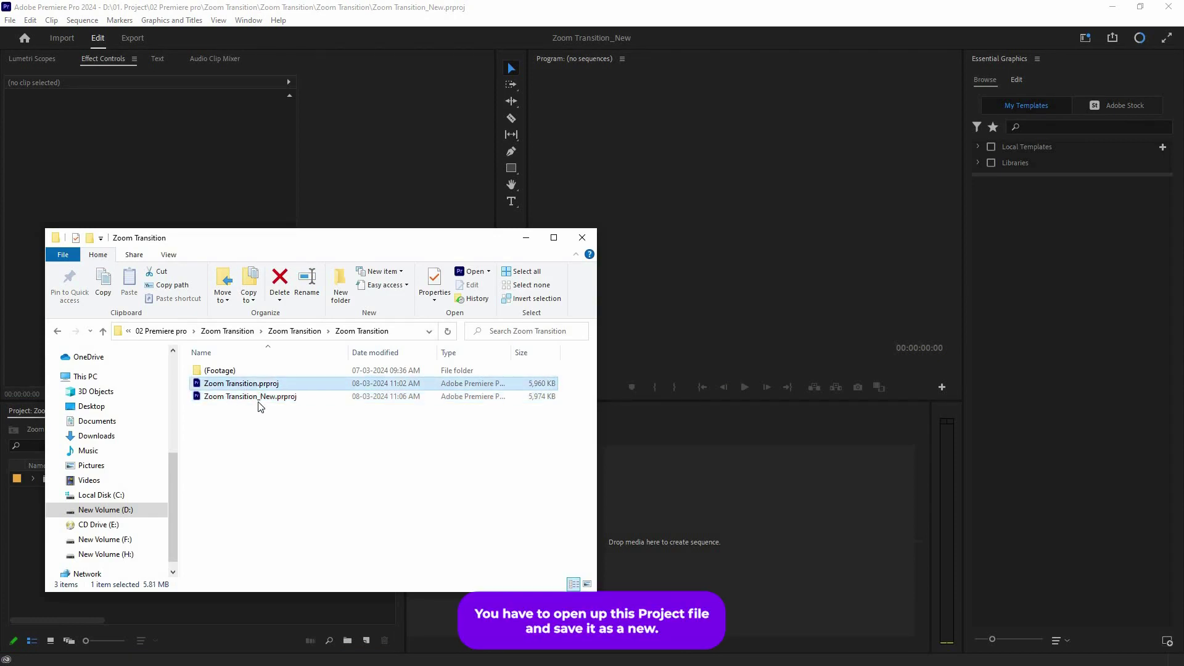
key(Down)
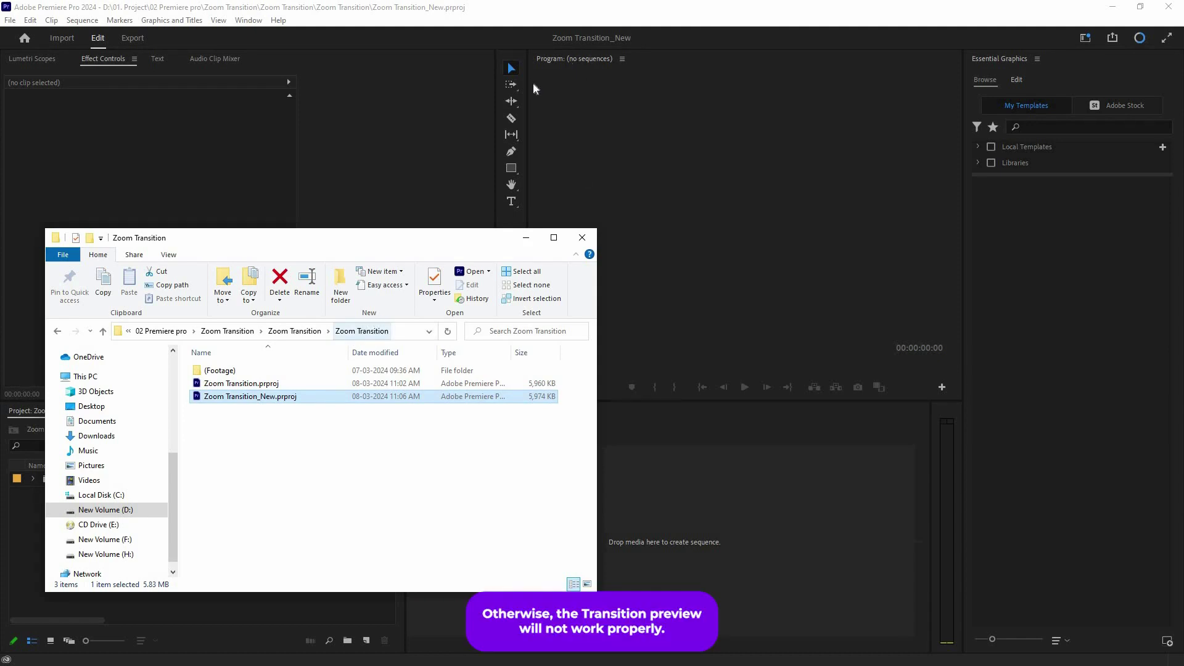
click(1178, 5)
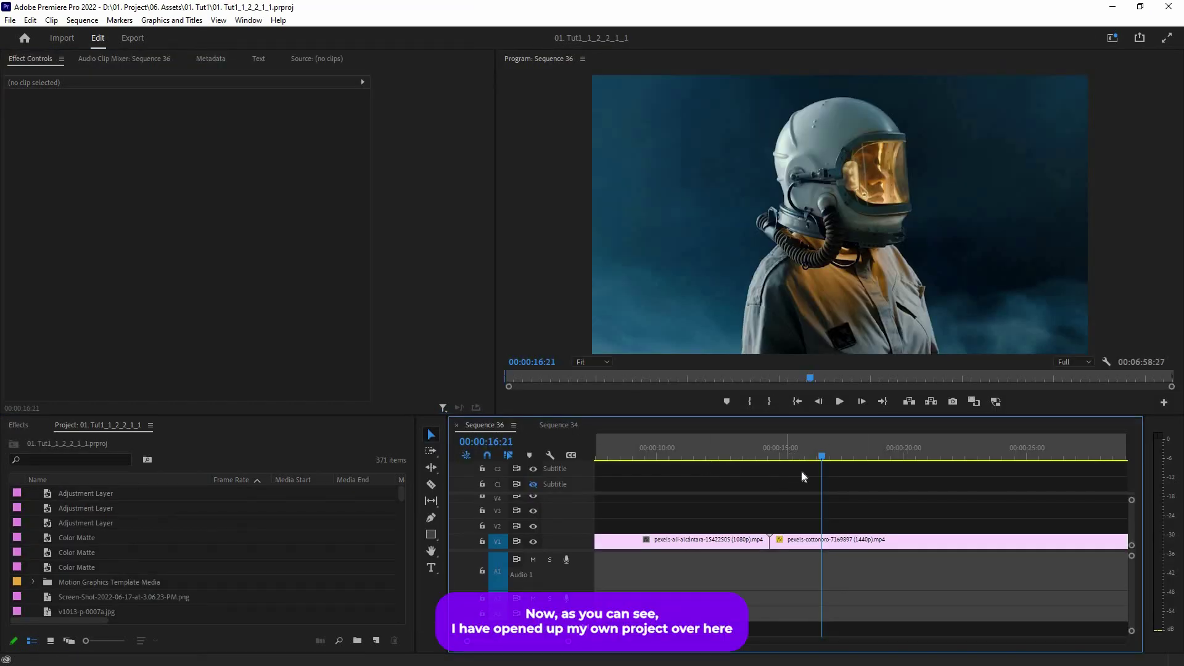
Step: Preview the first clip in the Sequence 36 timeline, scrubbing towards its cut with the second clip
click(707, 459)
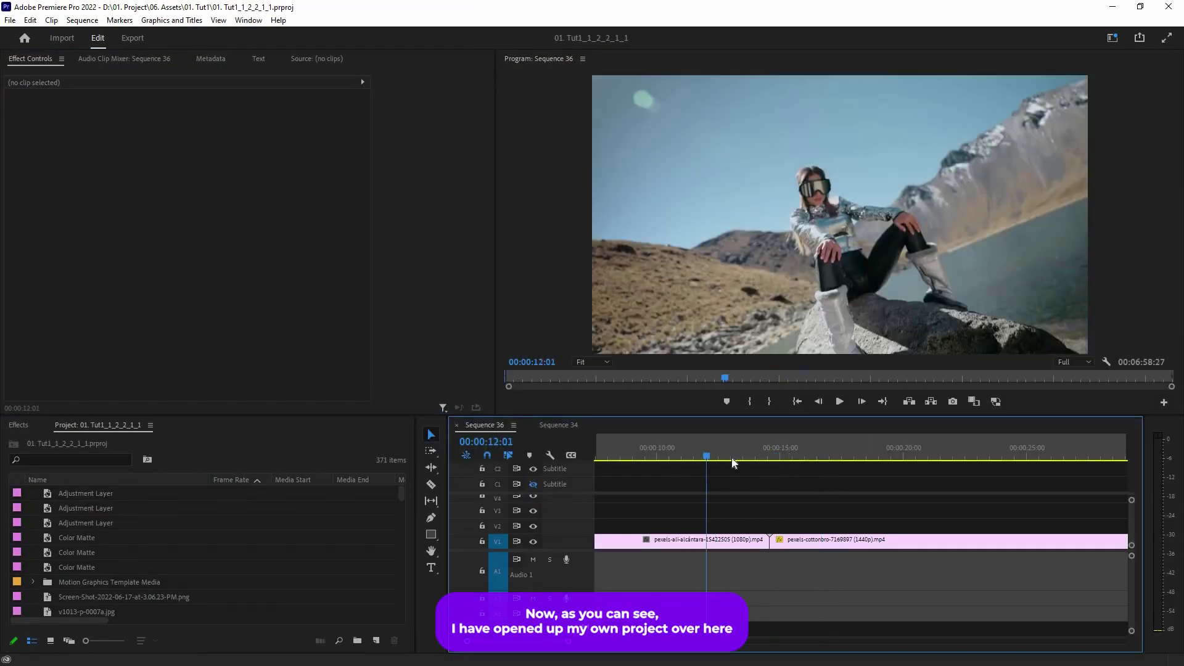
mouse_move(734, 460)
mouse_down()
mouse_move(778, 459)
mouse_move(731, 460)
mouse_up()
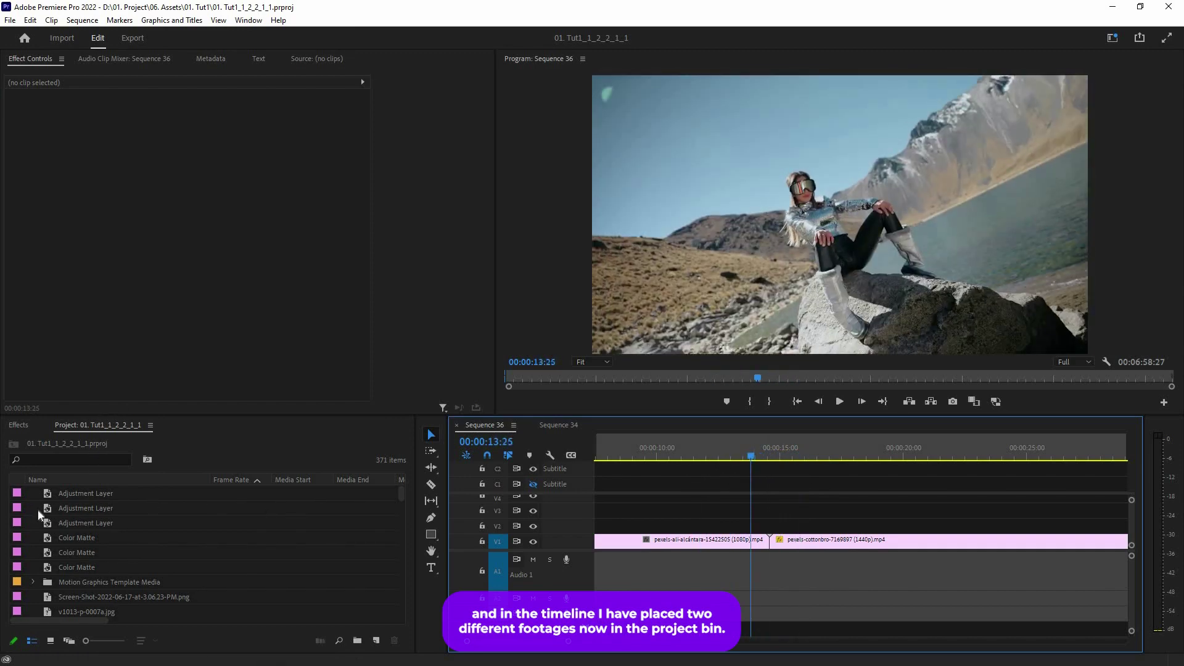
Step: Import the entire Zoom Transition_New.prproj project from the innermost Zoom Transition folder, allowing duplicate media
right_click(32, 502)
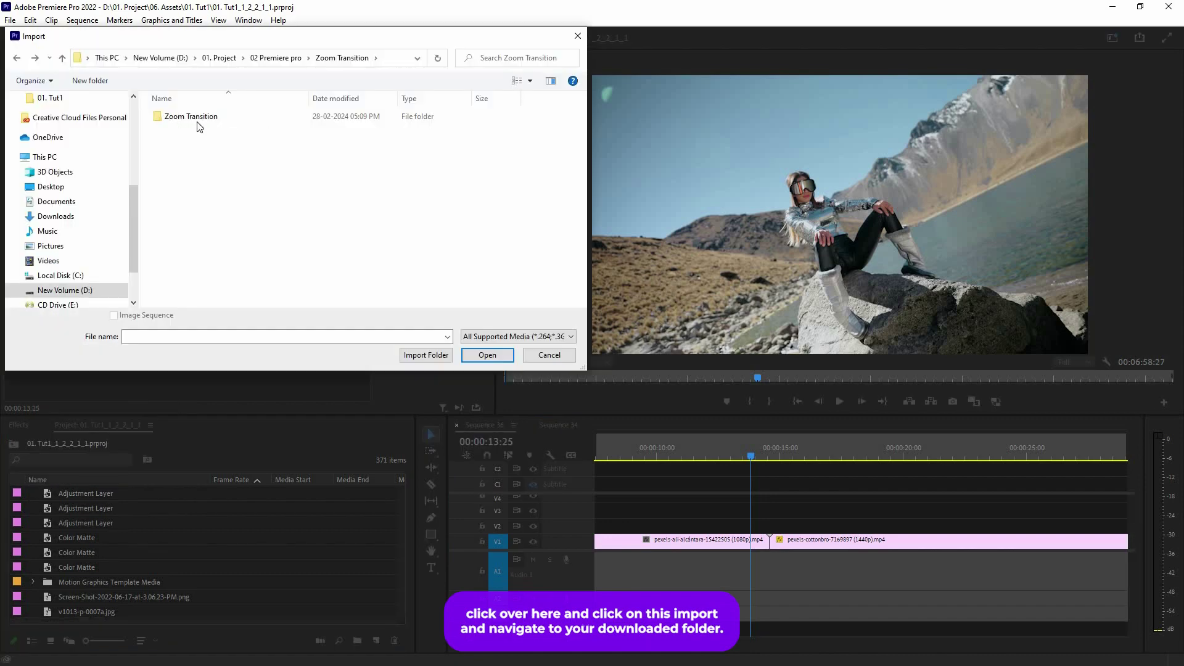
double_click(197, 118)
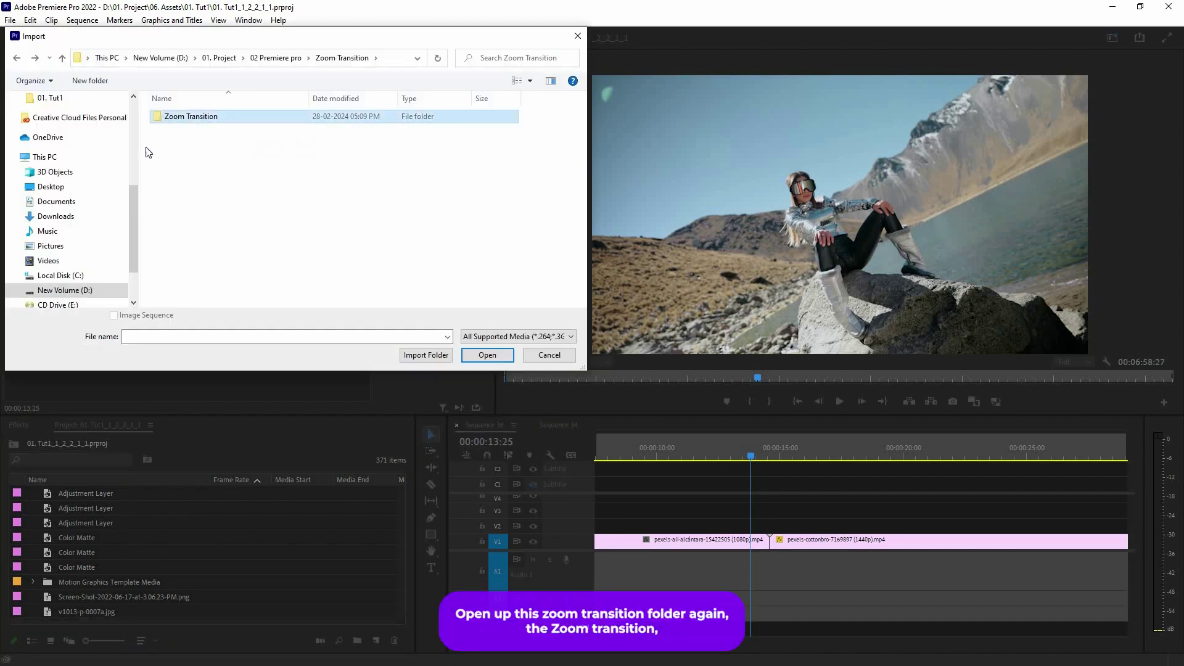
click(194, 147)
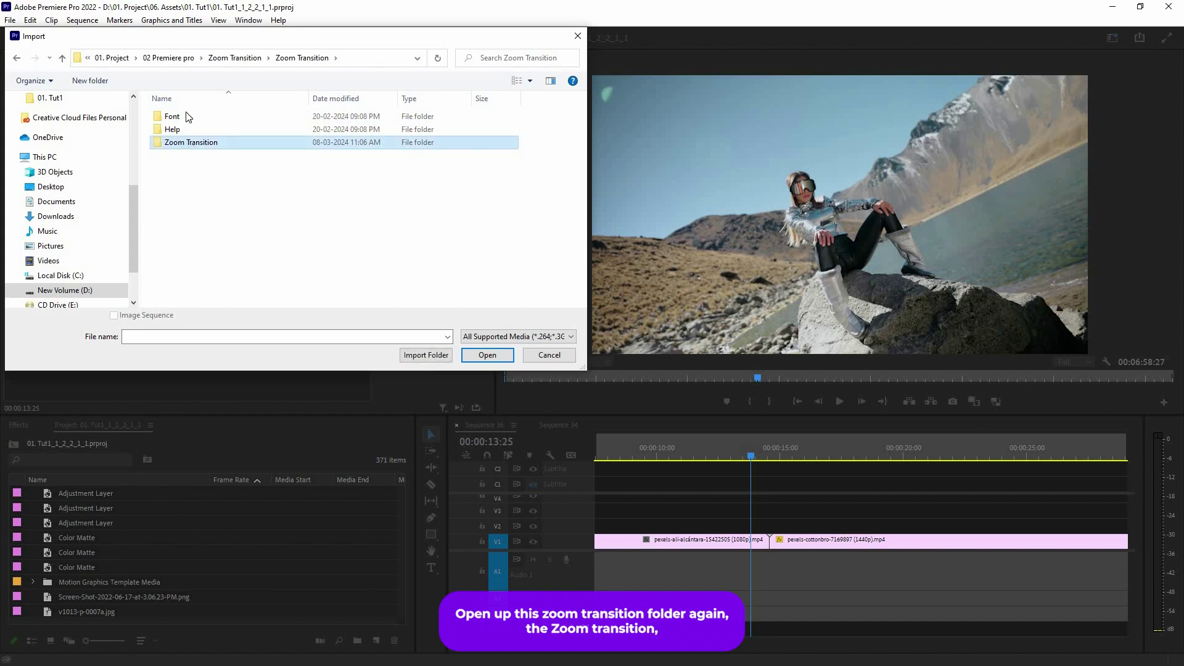
double_click(220, 141)
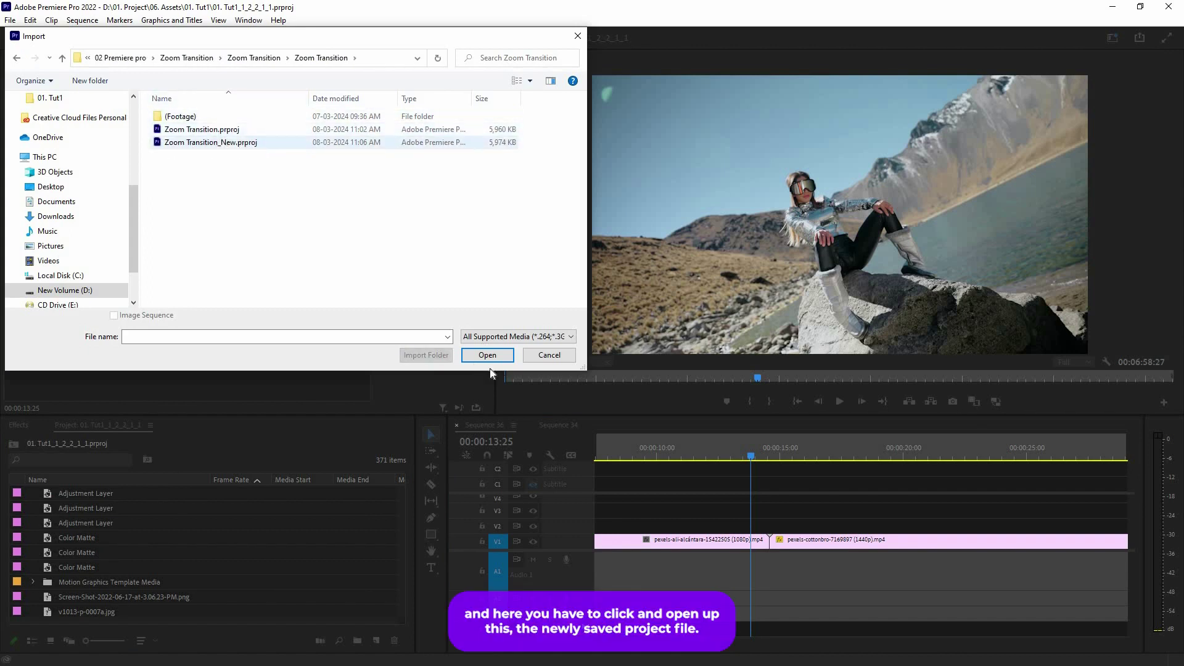
click(225, 144)
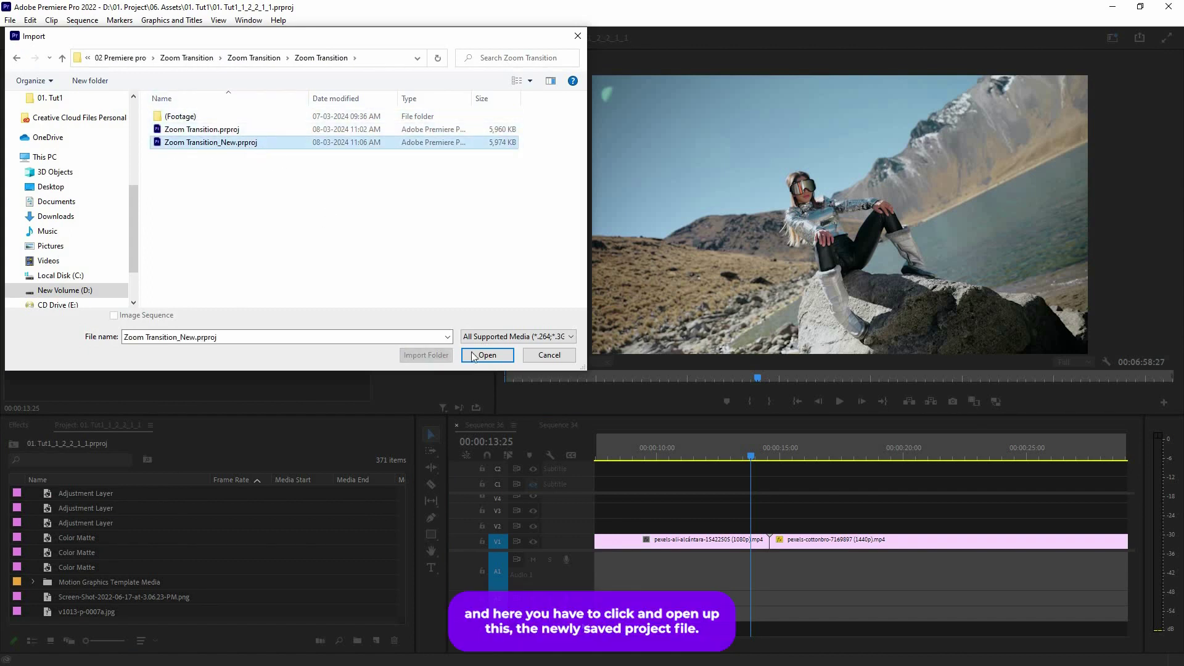
click(498, 357)
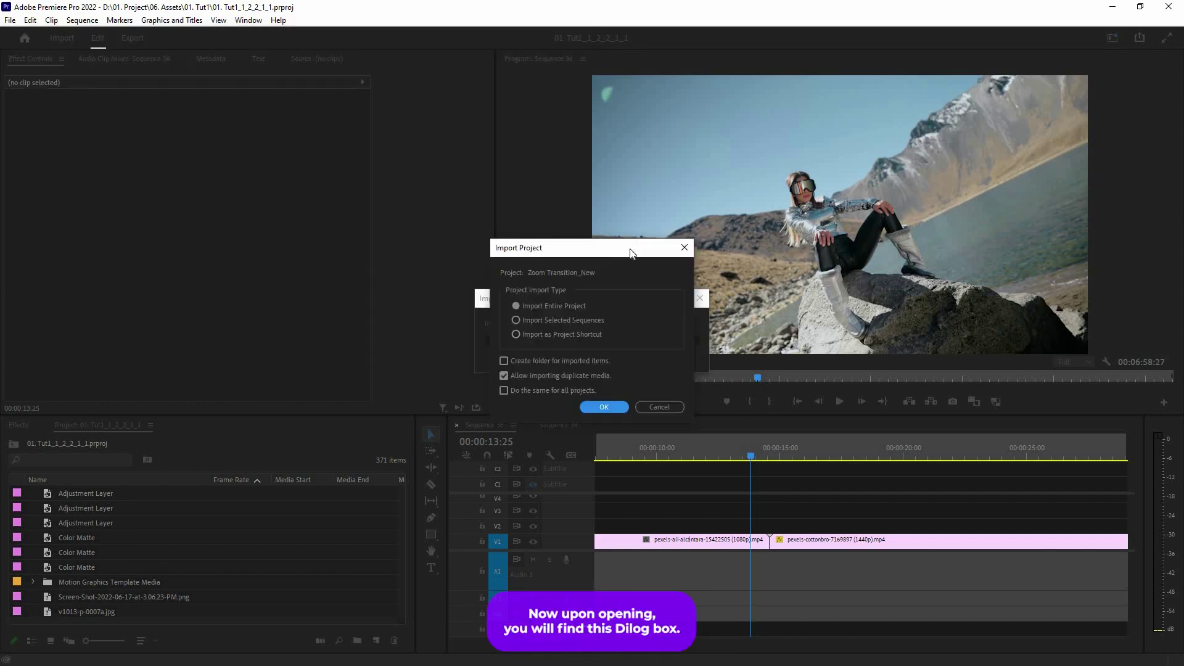
mouse_move(618, 254)
mouse_down()
mouse_move(578, 232)
mouse_move(598, 311)
mouse_move(633, 253)
mouse_up()
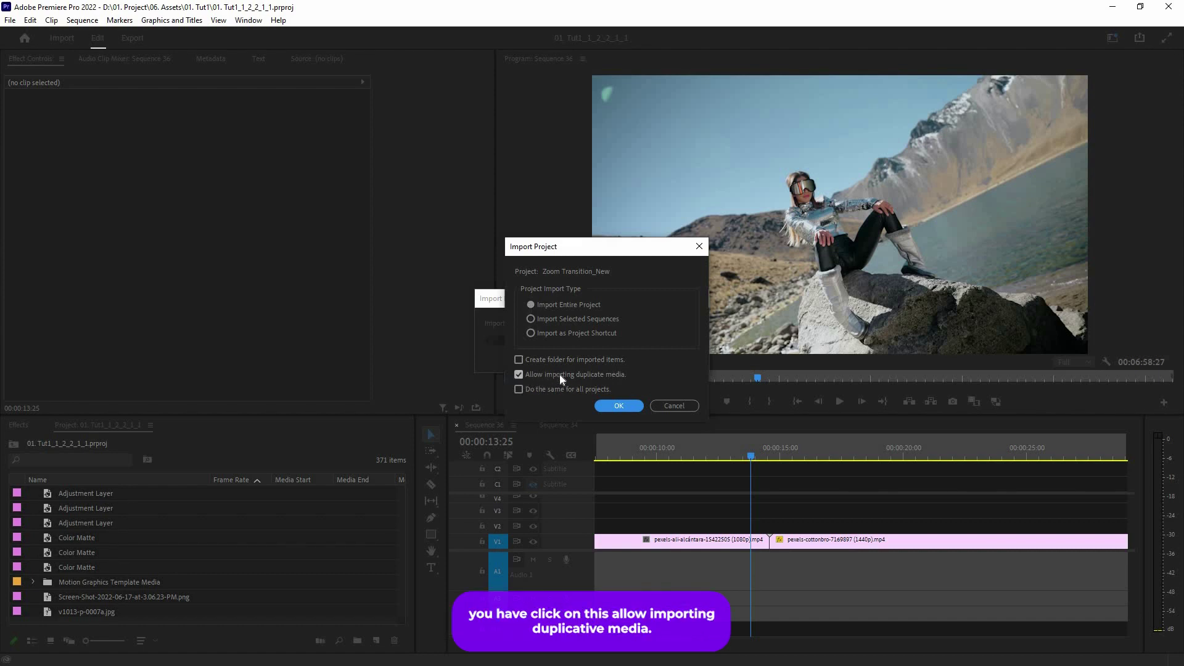
click(617, 405)
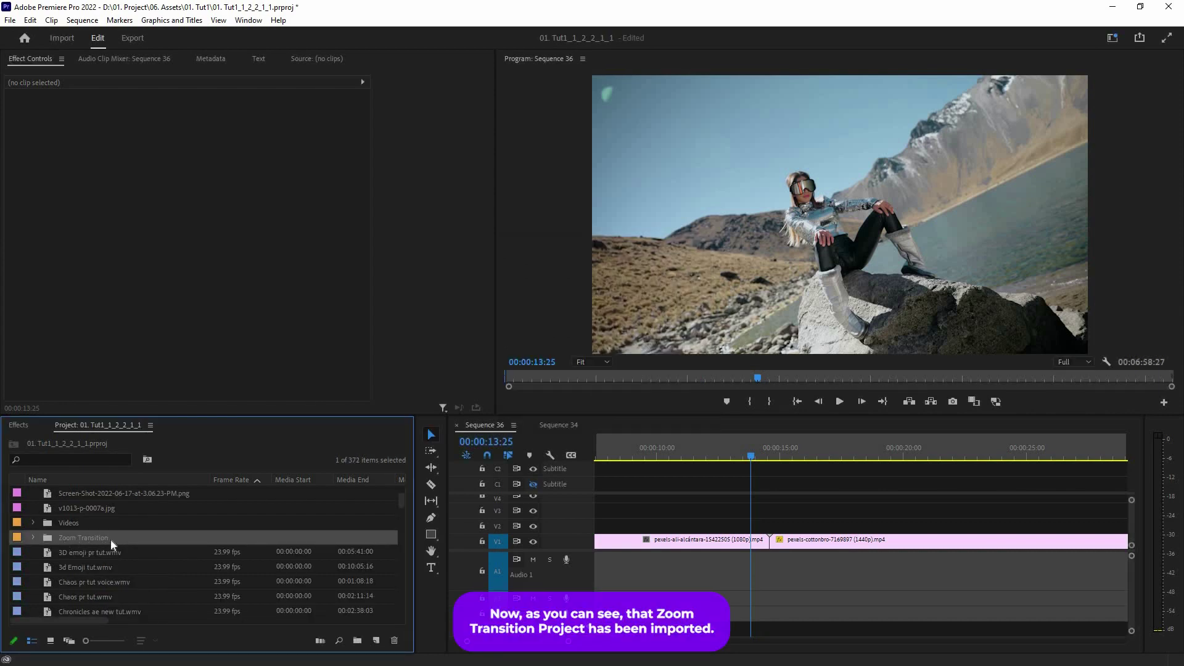
Step: Expand the imported Zoom Transition bin and select its 1920x1080 (Full HD 16:9) bin
click(34, 538)
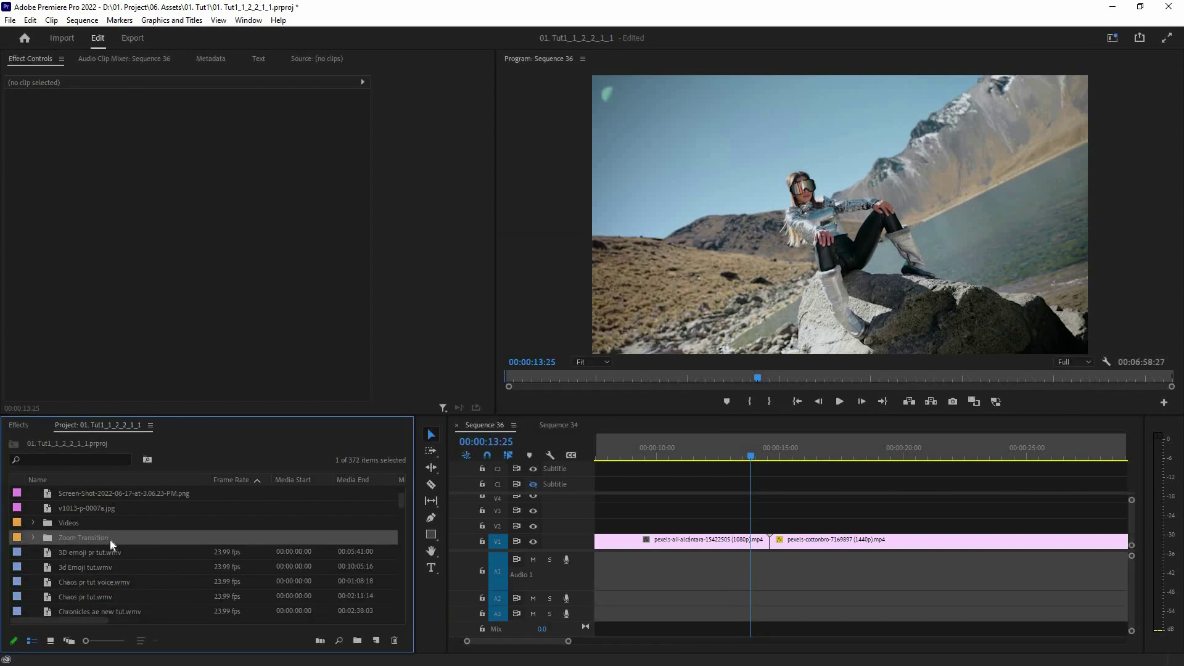
scroll(118, 503, down, 1)
scroll(112, 504, down, 1)
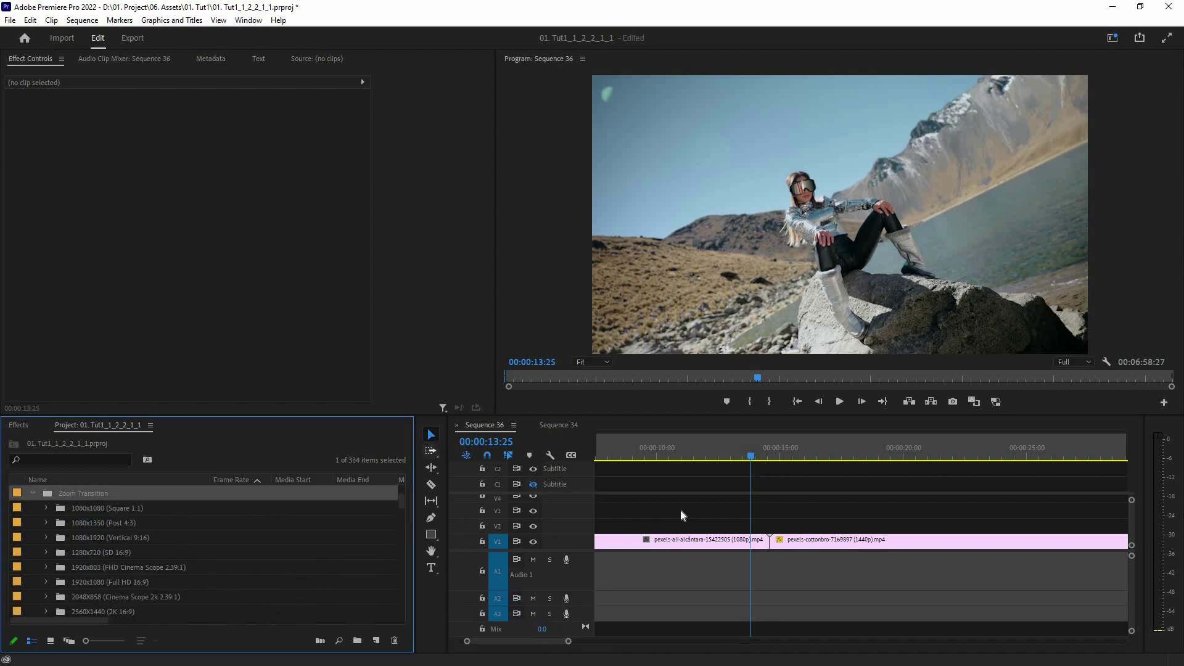
click(607, 422)
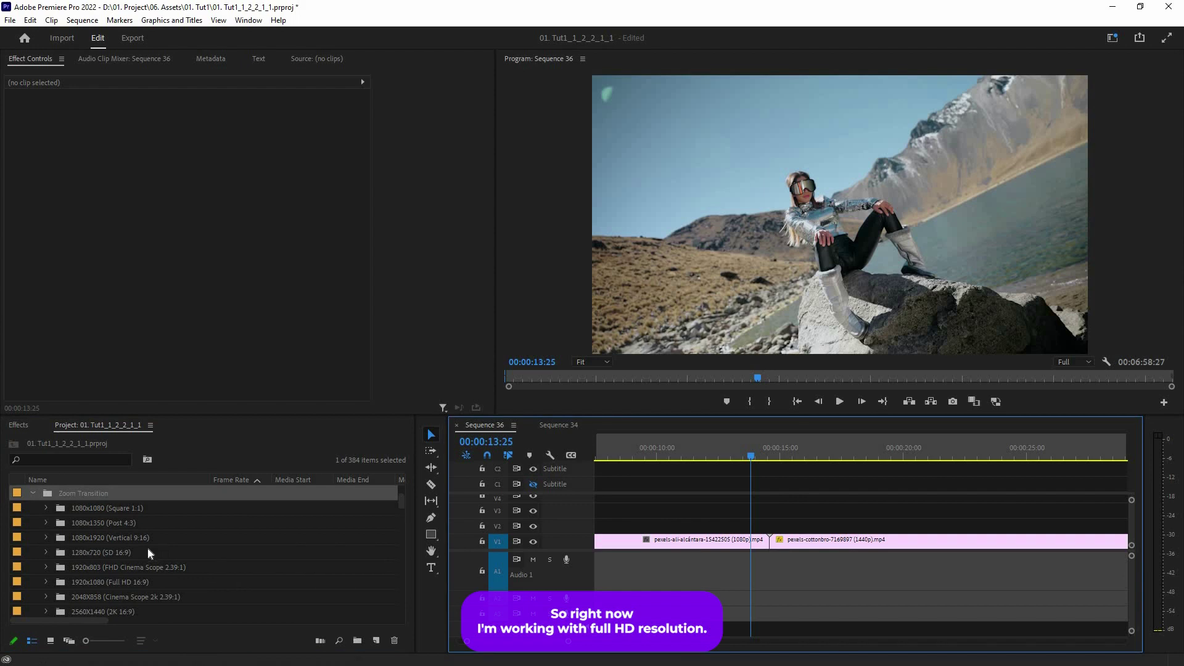
scroll(80, 568, down, 1)
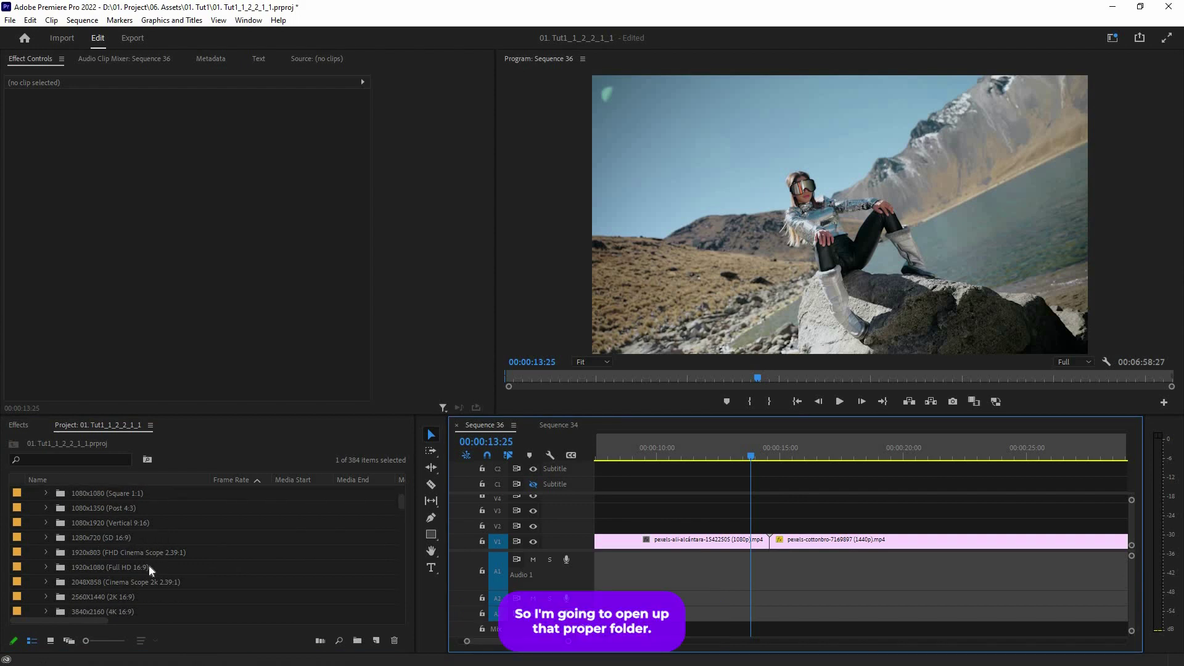
click(79, 572)
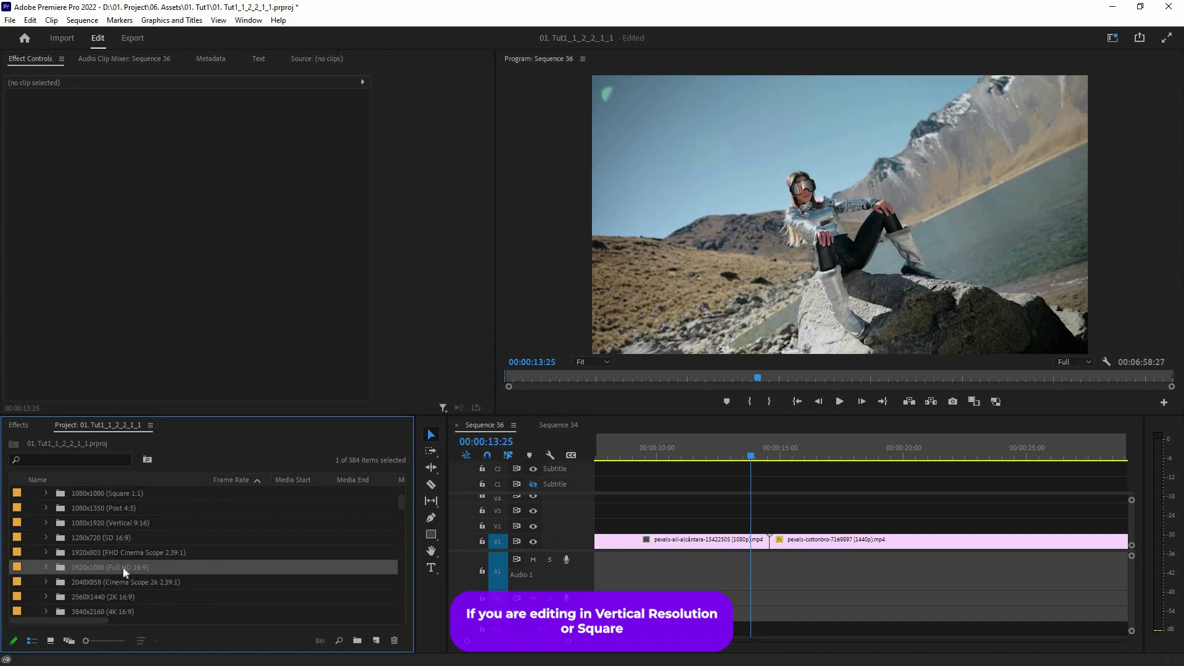
Step: Expand the 1920x1080 (Full HD 16:9) bin and its 01. Simple Zoom category, and look through the transitions listed there
scroll(122, 558, down, 3)
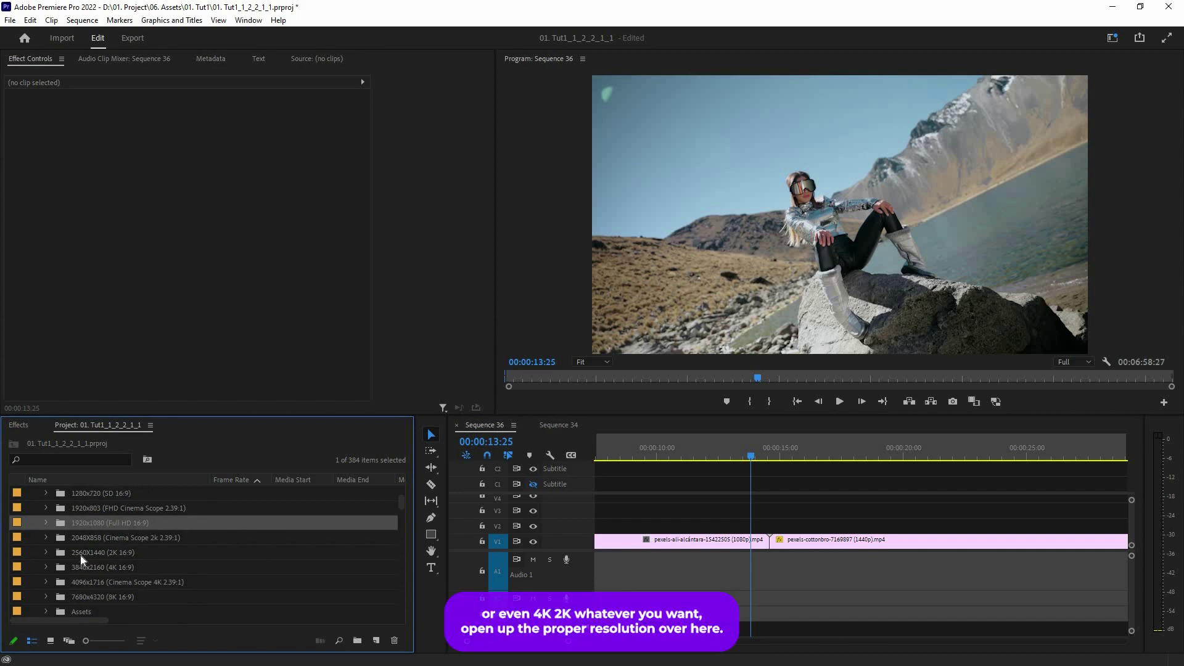
click(45, 522)
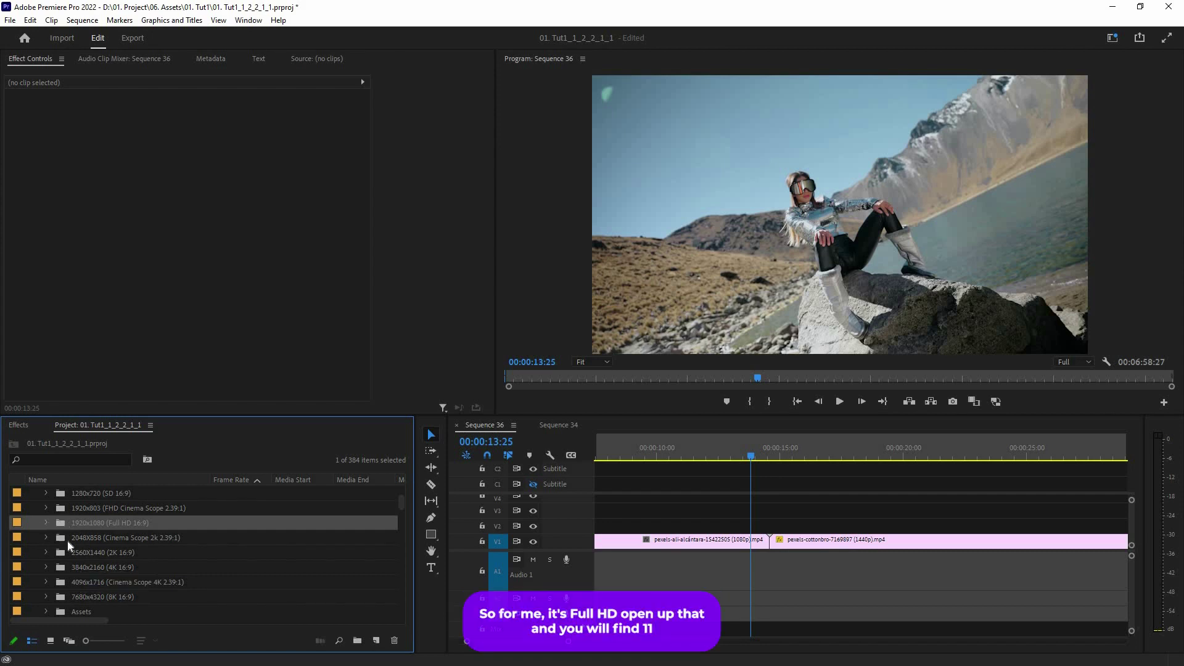
scroll(114, 572, down, 3)
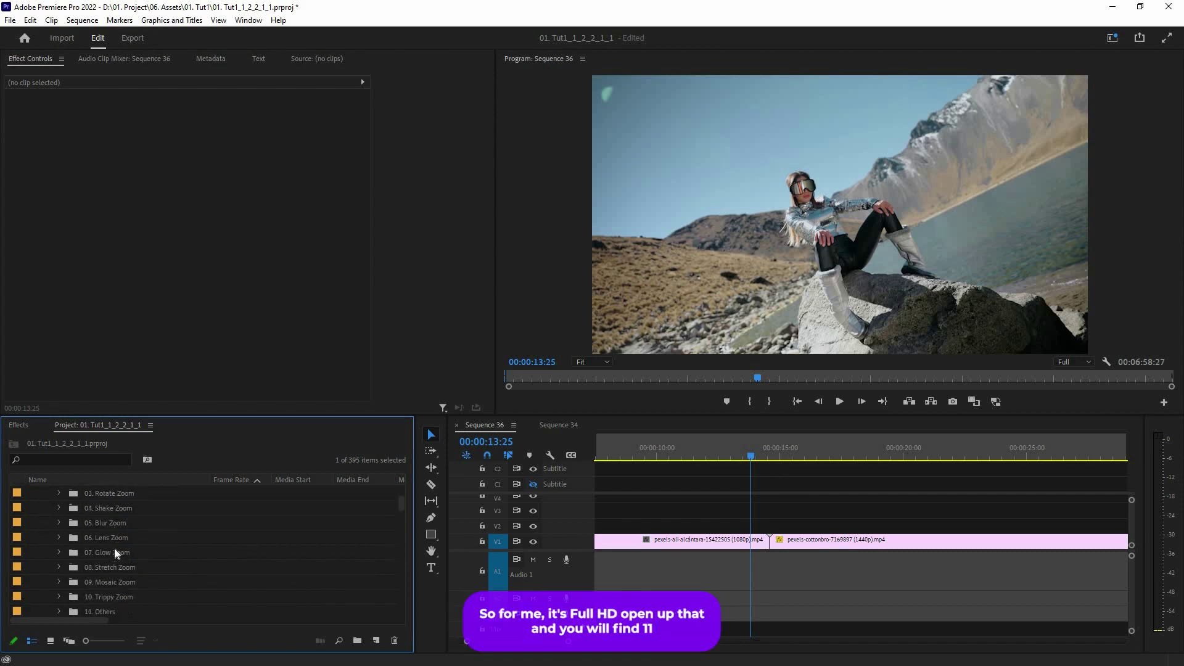
scroll(116, 546, down, 5)
scroll(116, 513, up, 6)
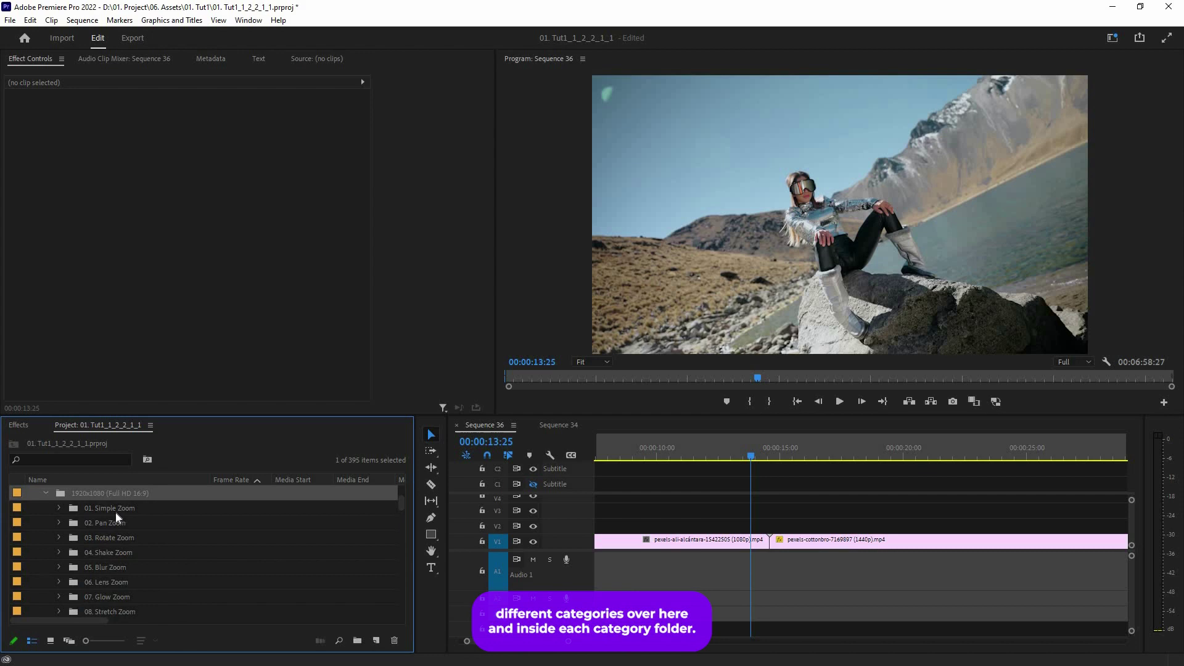
click(58, 508)
scroll(153, 549, down, 11)
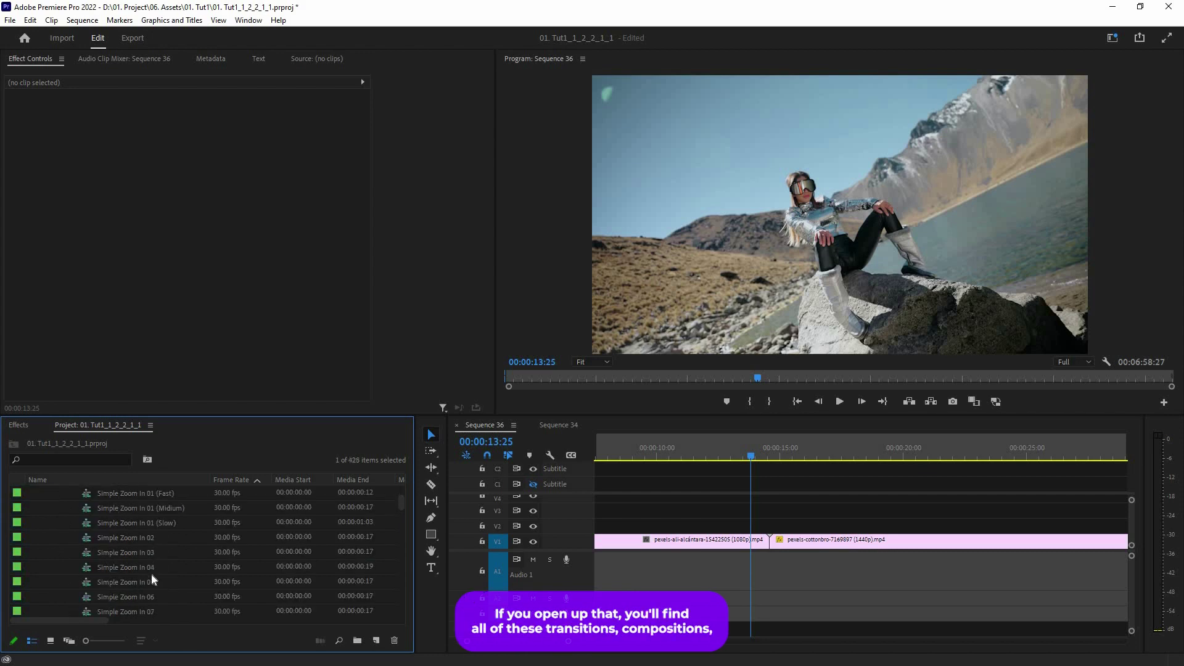
scroll(120, 524, up, 13)
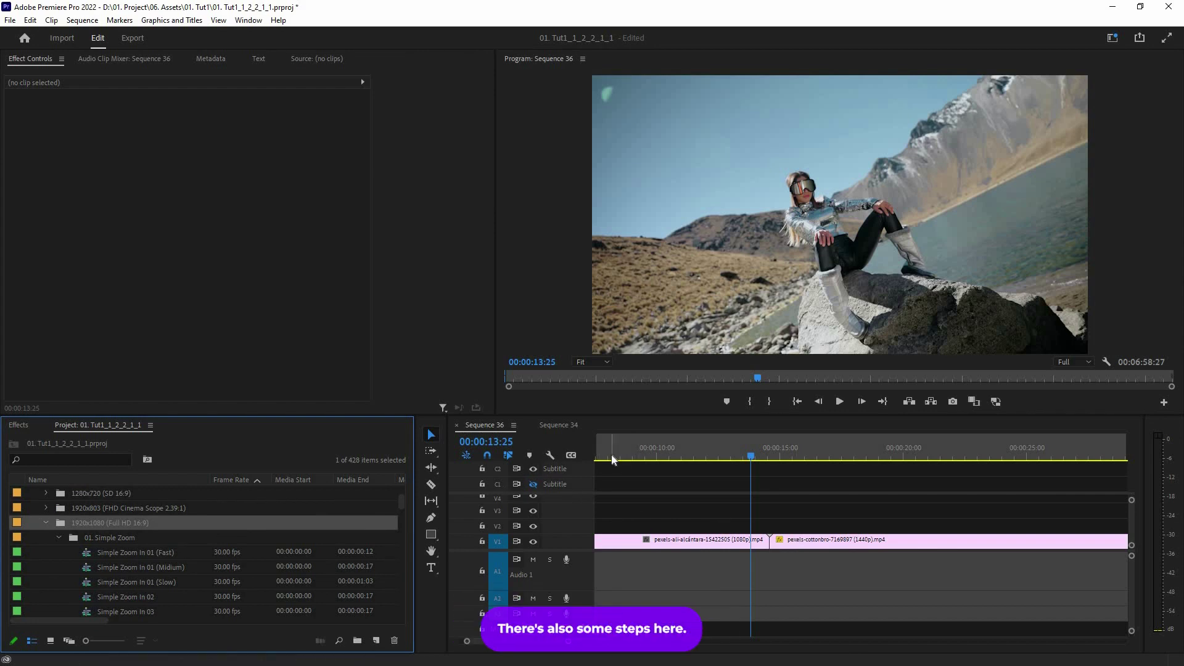
Step: Turn off inserting sequences as nests in Sequence 36, untarget track V1 and target V2, V3 and V4
click(467, 457)
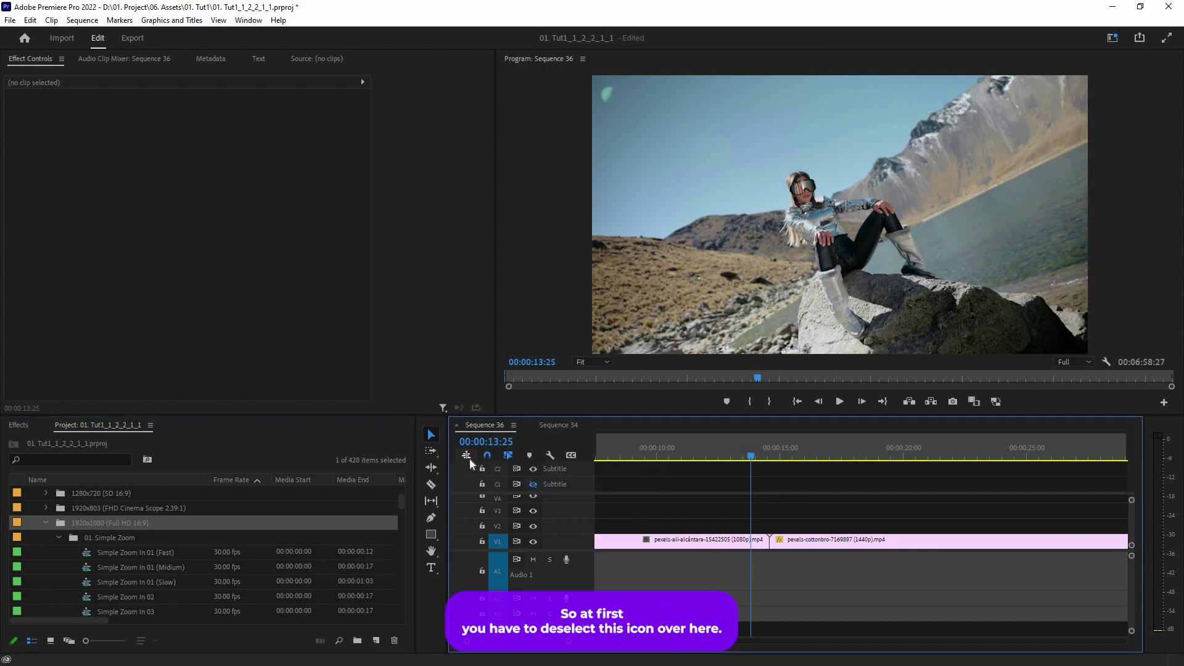
click(499, 543)
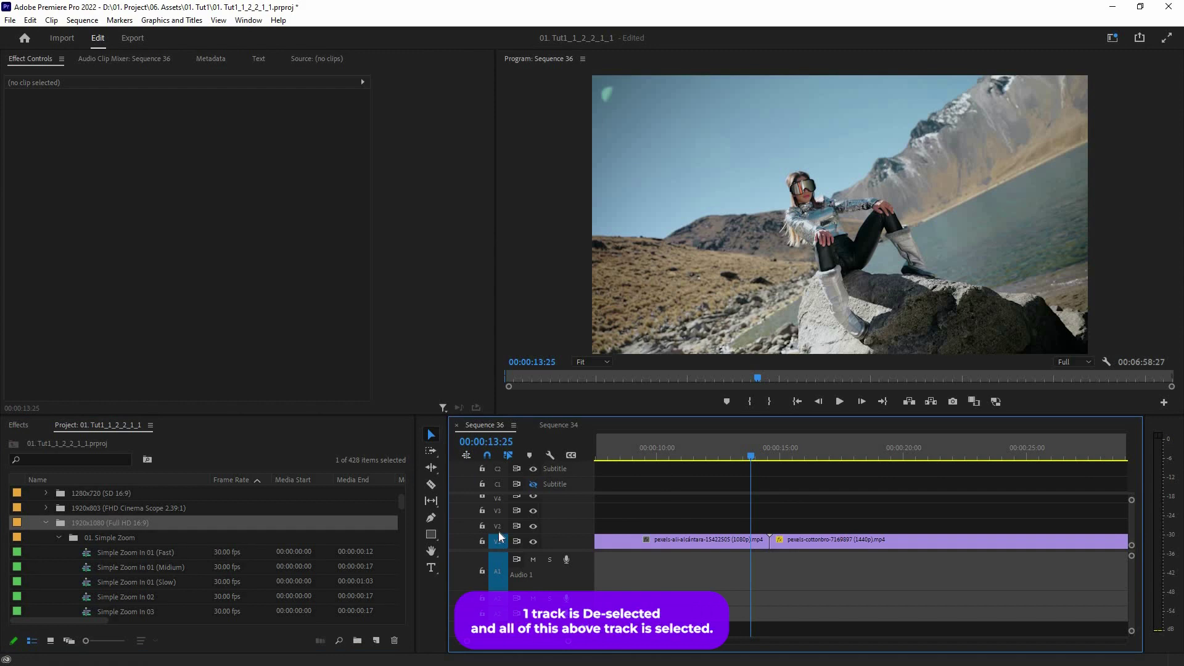
click(498, 541)
key(ctrl+a)
click(498, 525)
click(497, 511)
click(498, 498)
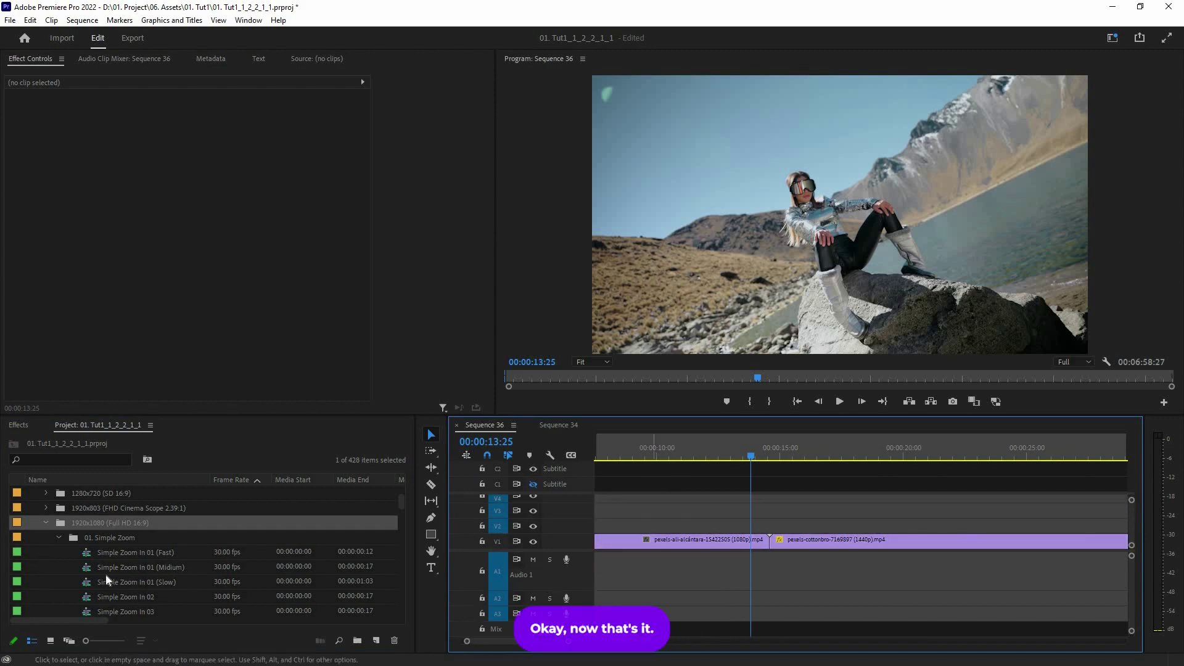
Step: Place Simple Zoom In 01 (Slow) on V2, centred over the cut between the two clips
scroll(95, 557, down, 1)
drag(94, 554, 770, 525)
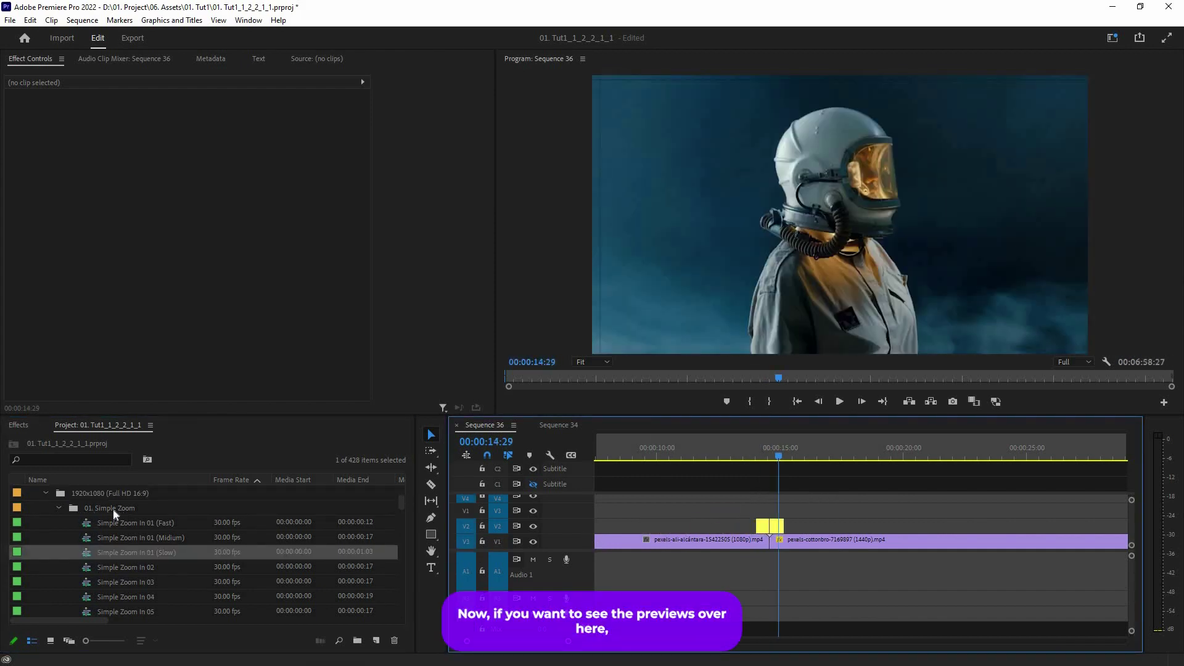
Step: Open the 01. Simple Zoom bin separately, switch it to thumbnail view and browse its transitions
click(97, 511)
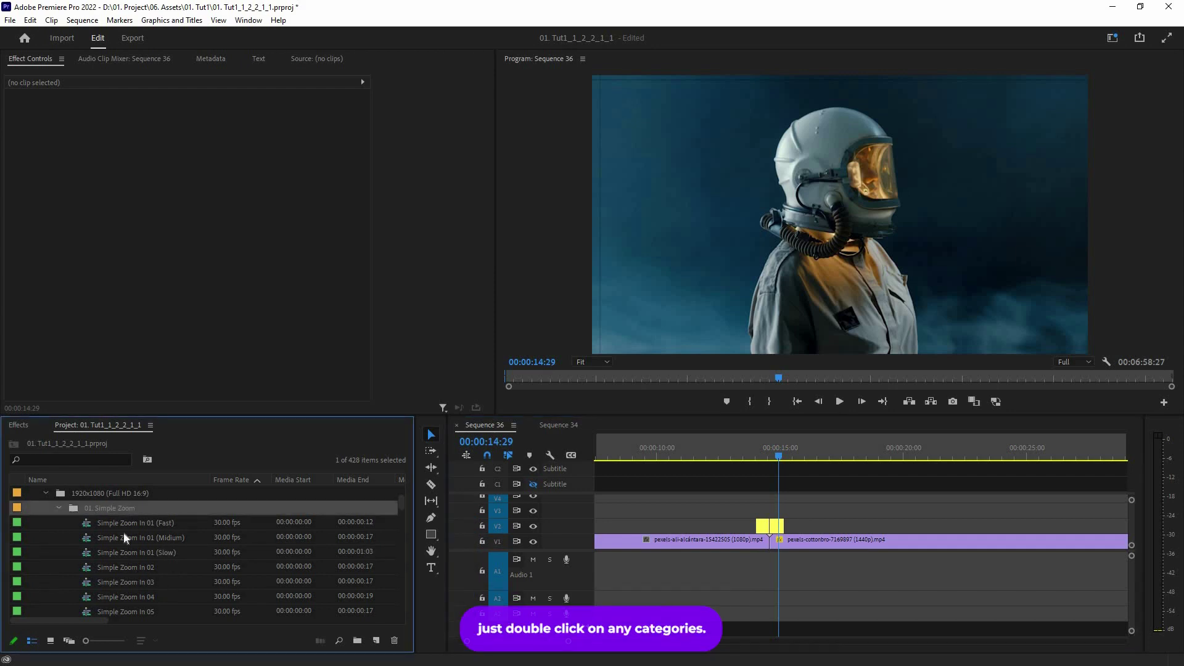
double_click(185, 508)
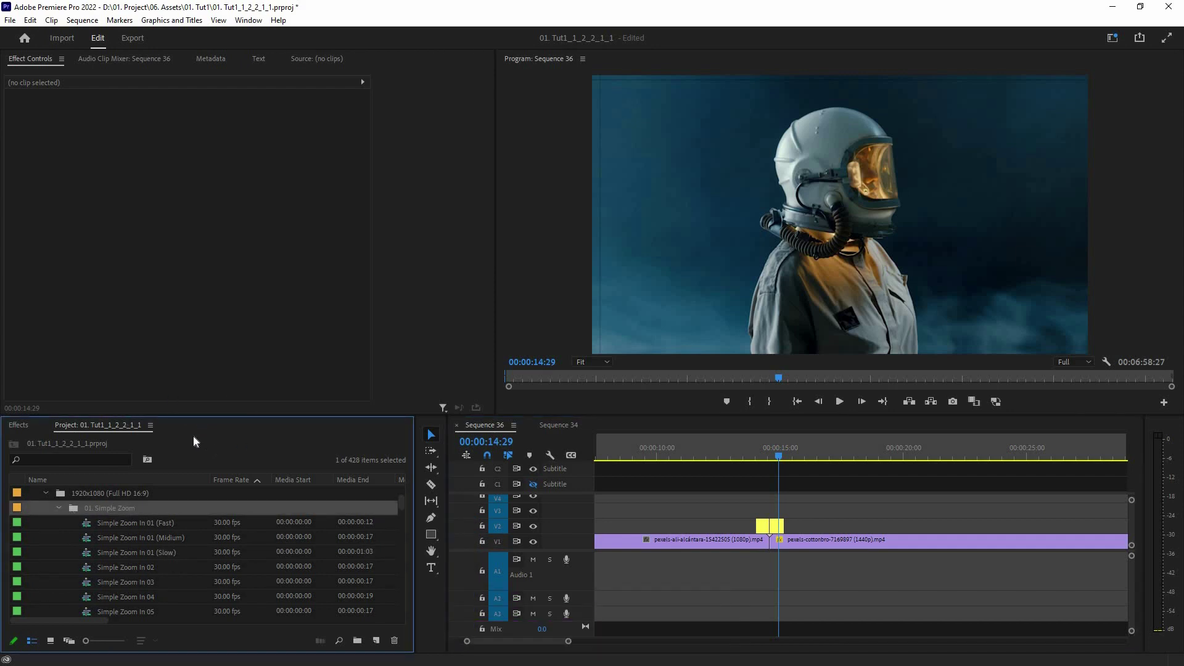
click(51, 645)
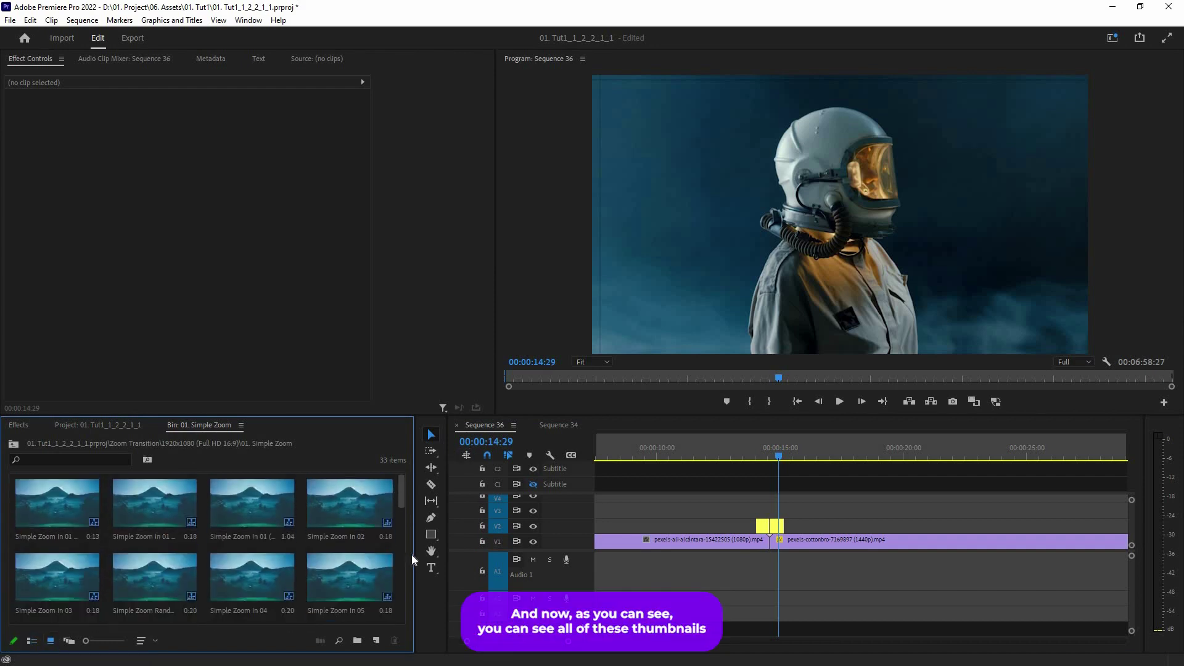
scroll(409, 543, down, 5)
scroll(407, 530, up, 2)
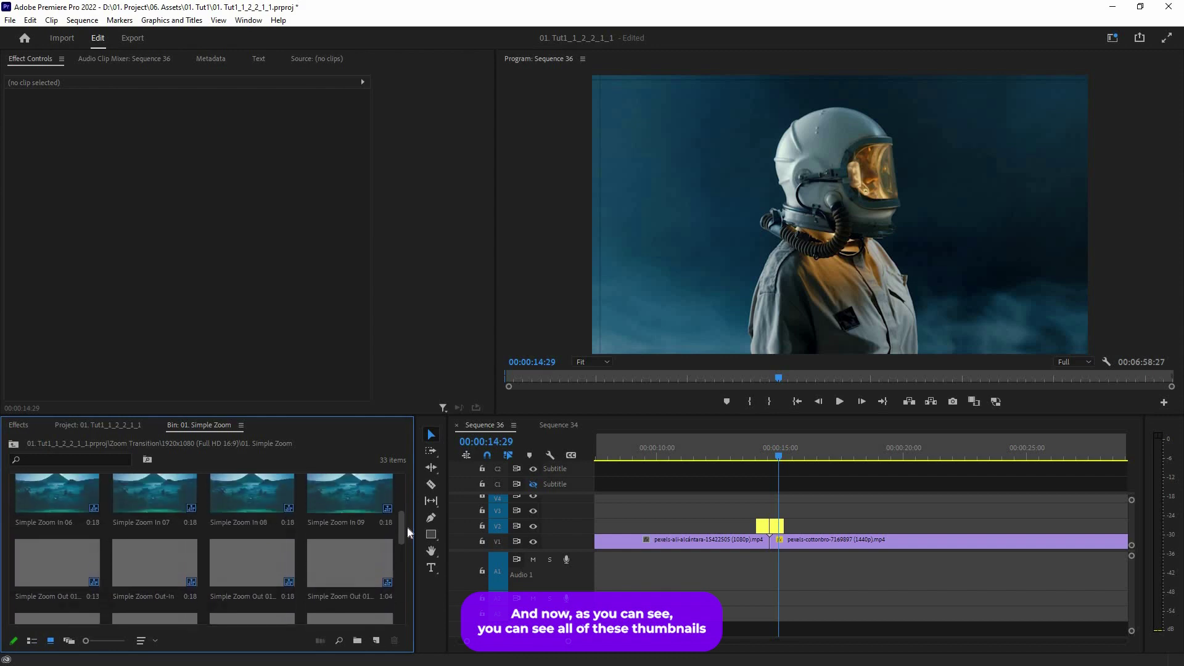
scroll(242, 512, up, 1)
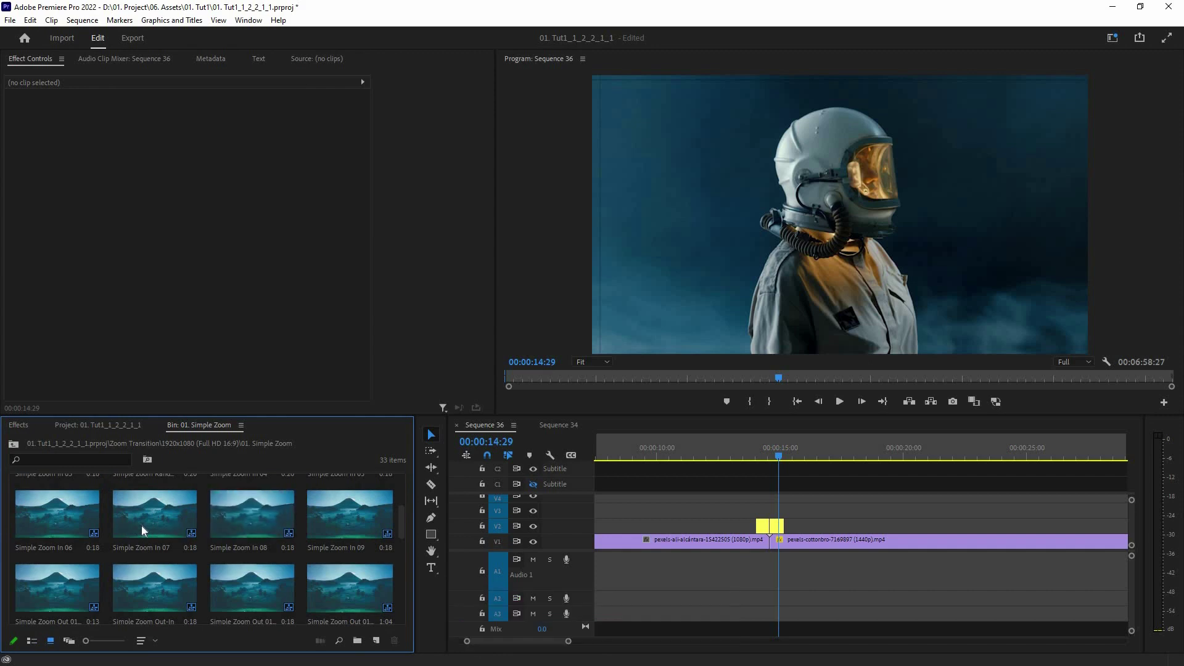
Step: Add another Simple Zoom In transition on V2 around 16 seconds, and Simple Zoom In 08 just after 00:00:17:00
mouse_move(802, 525)
mouse_down()
mouse_move(883, 501)
mouse_move(803, 526)
mouse_up()
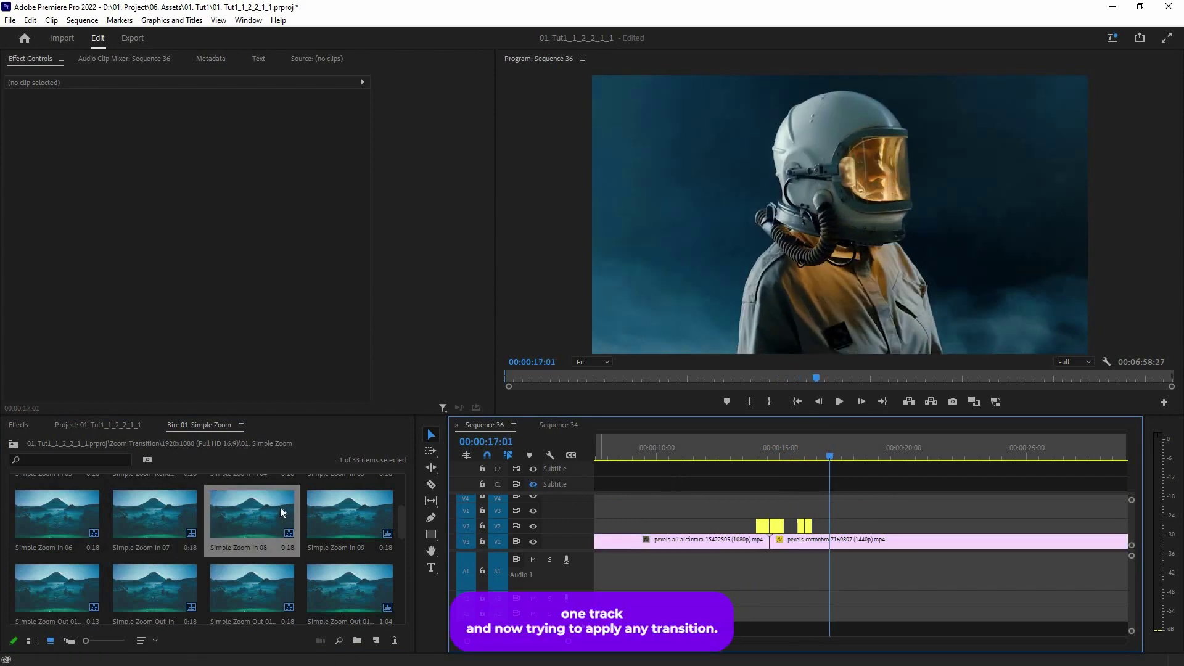
drag(242, 520, 855, 515)
key(equal)
key(equal)
key(equal)
scroll(758, 454, down, 3)
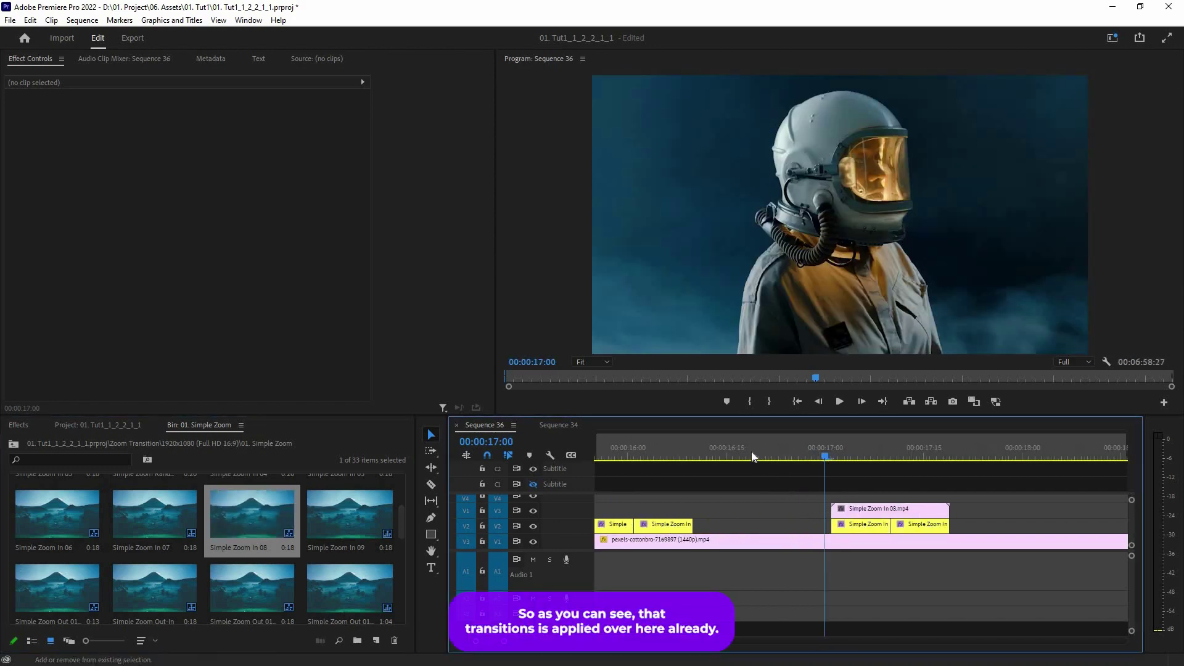
Step: Preview the placed Simple Zoom In 08 transition and examine its source sequence for the demo video beneath the adjustment layers
key(space)
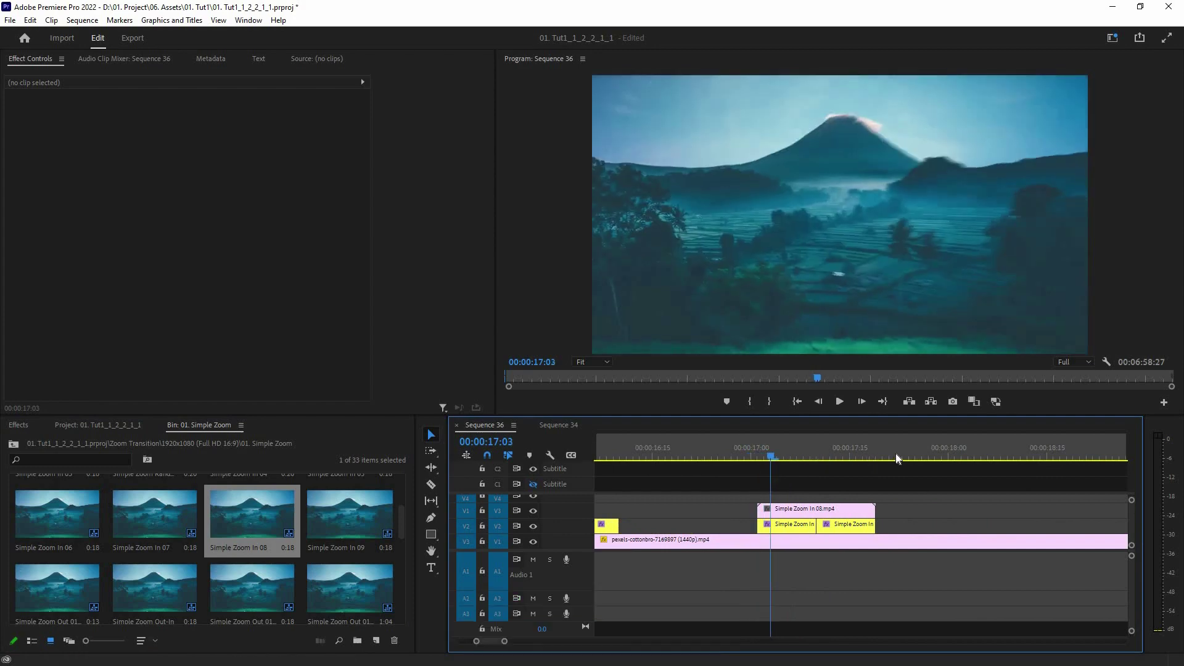
key(space)
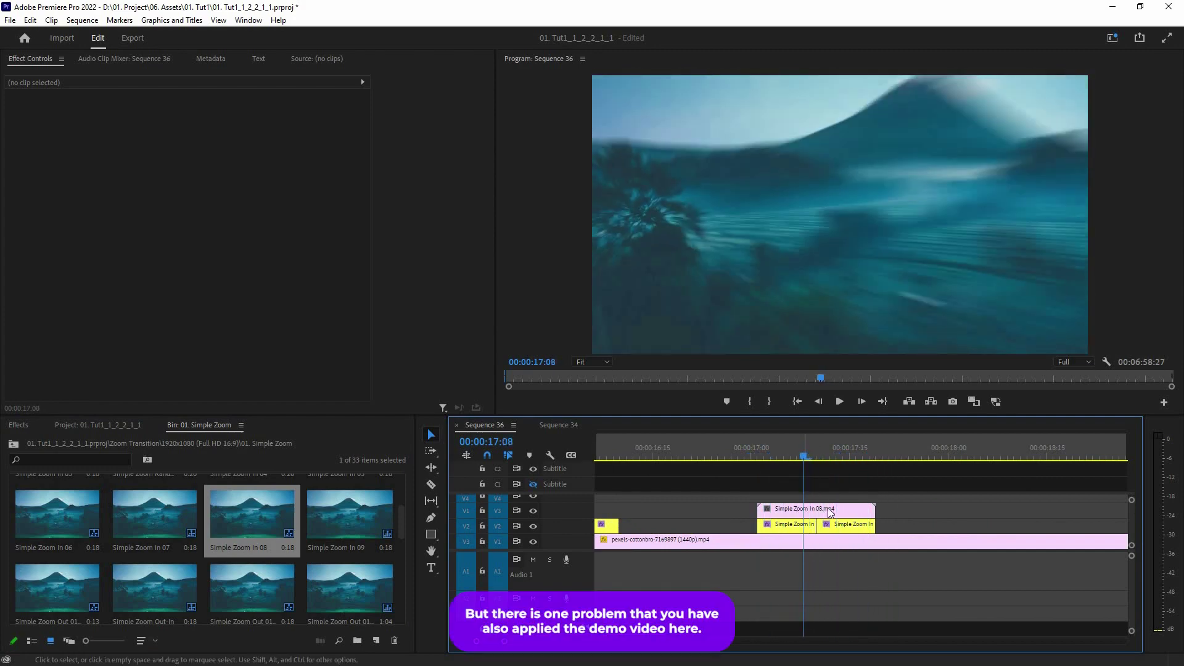
click(842, 513)
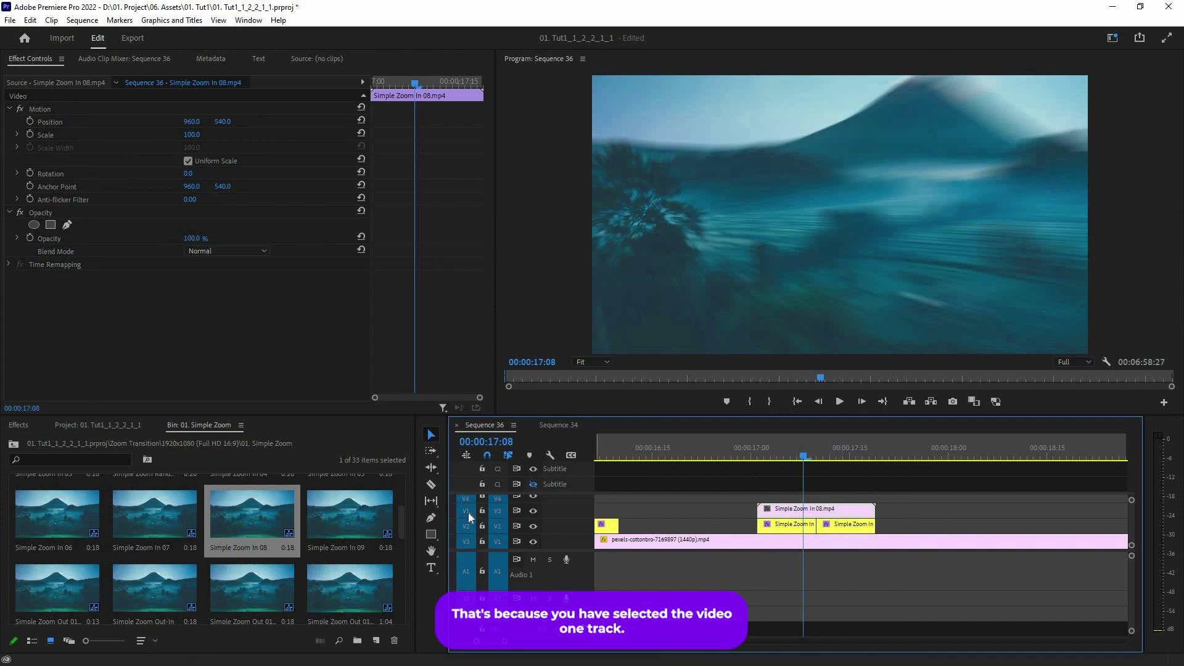
click(238, 515)
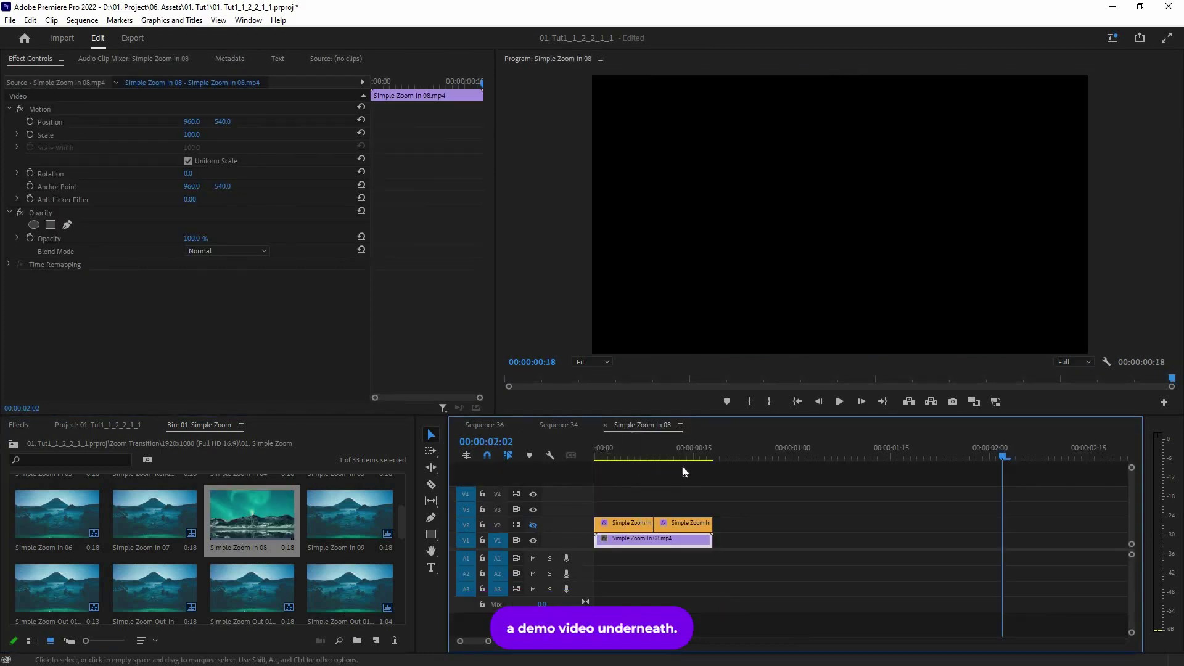
drag(679, 459, 640, 549)
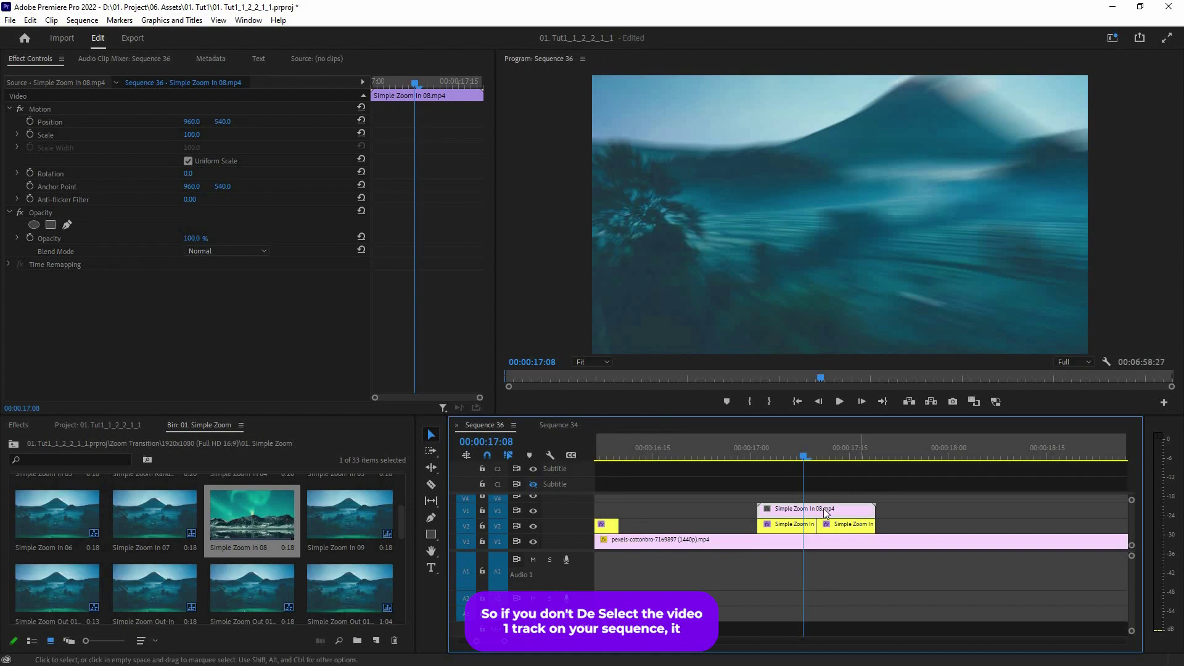
click(830, 498)
click(787, 507)
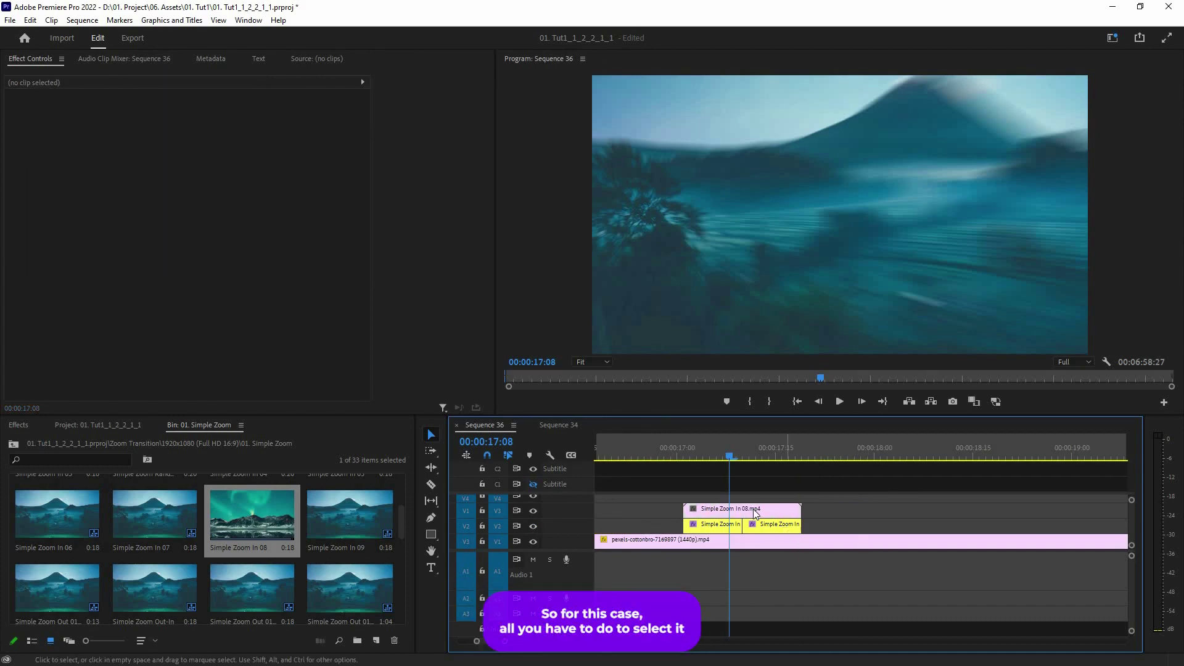
Step: Delete the Simple Zoom In 08.mp4 demo video above the adjustment layers and step through the transition frame by frame
click(743, 509)
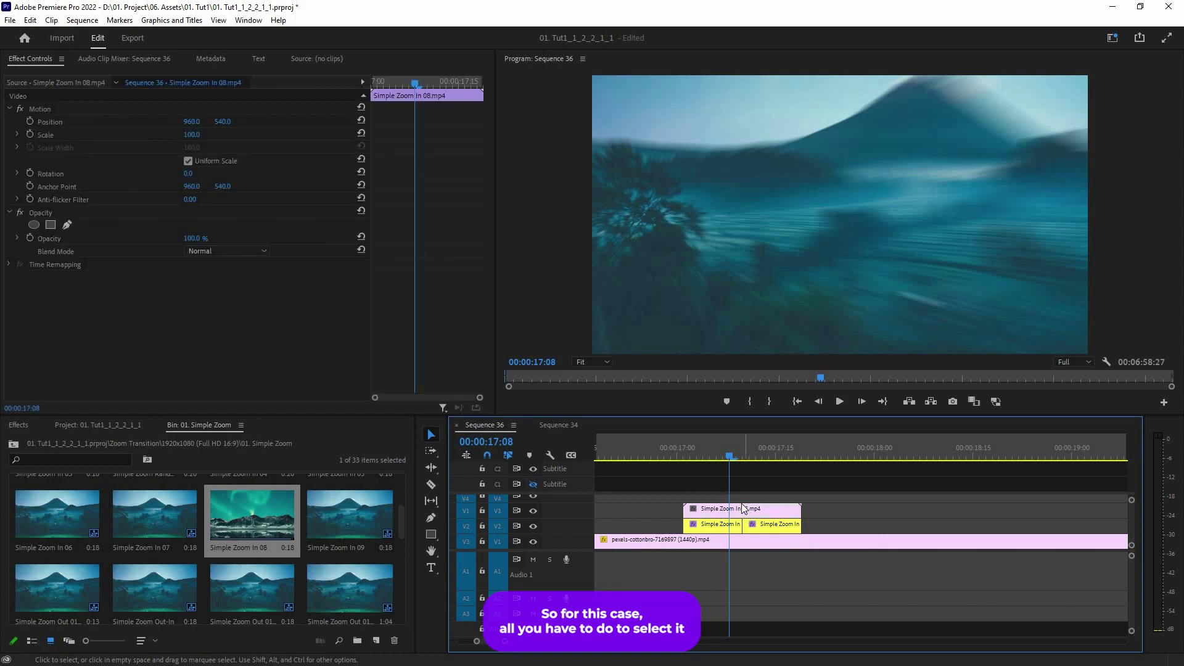
key(Delete)
key(Left)
key(Left)
key(Left)
key(Left)
key(Left)
key(Left)
key(Left)
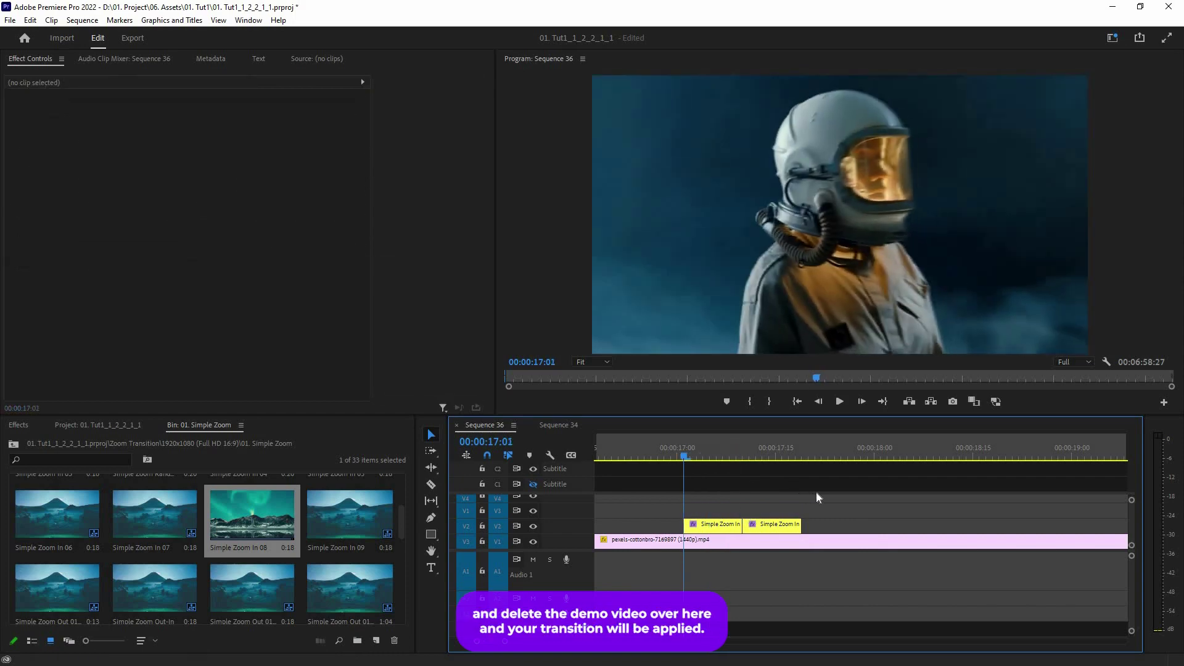
key(Right)
key(Right)
key(Right)
key(Right)
key(Right)
key(Right)
key(Right)
key(Right)
key(Right)
key(Right)
key(Right)
key(Right)
key(Right)
key(Right)
key(Right)
key(Right)
key(Right)
key(Right)
key(Right)
key(Right)
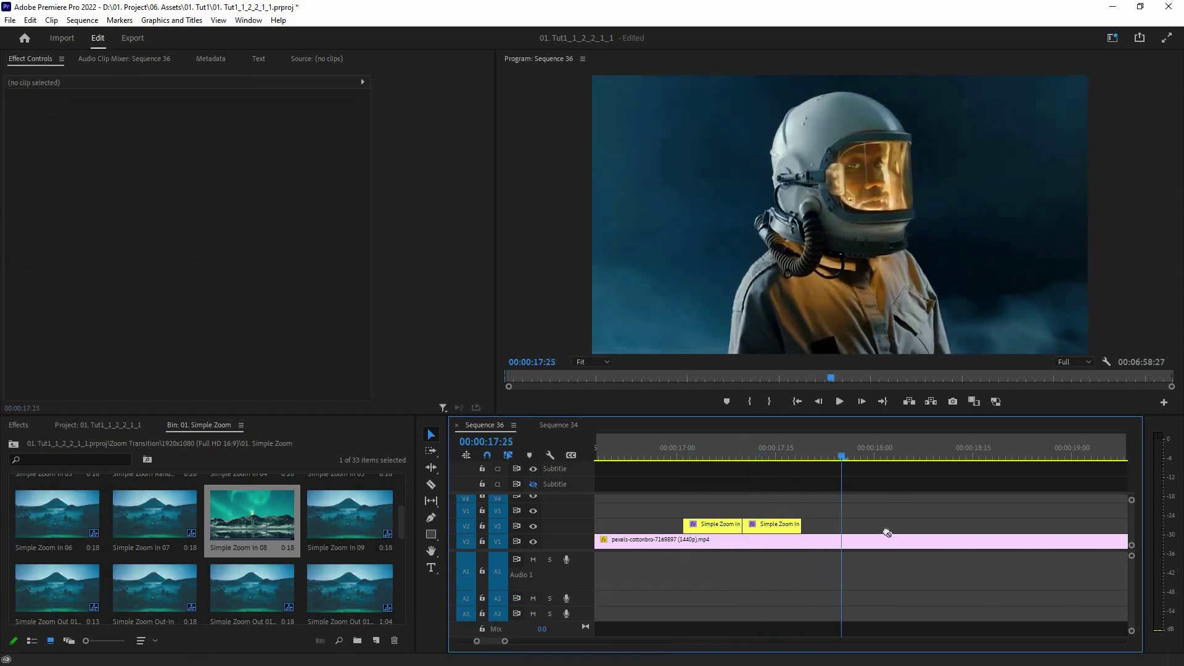
Step: Place Simple Zoom In 09 above the second clip around 00:00:17:25 and delete its demo video
drag(350, 512, 895, 510)
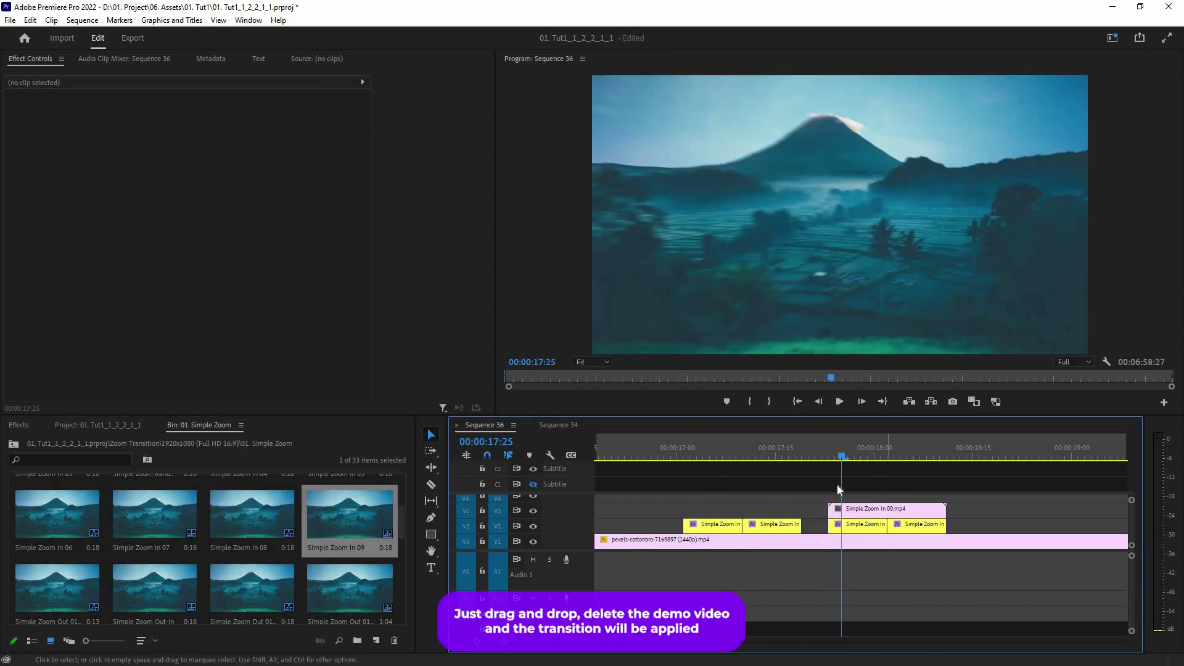
click(866, 509)
key(Delete)
Step: Play back the Simple Zoom In 09 transition on the second clip to check the zoom effect
key(space)
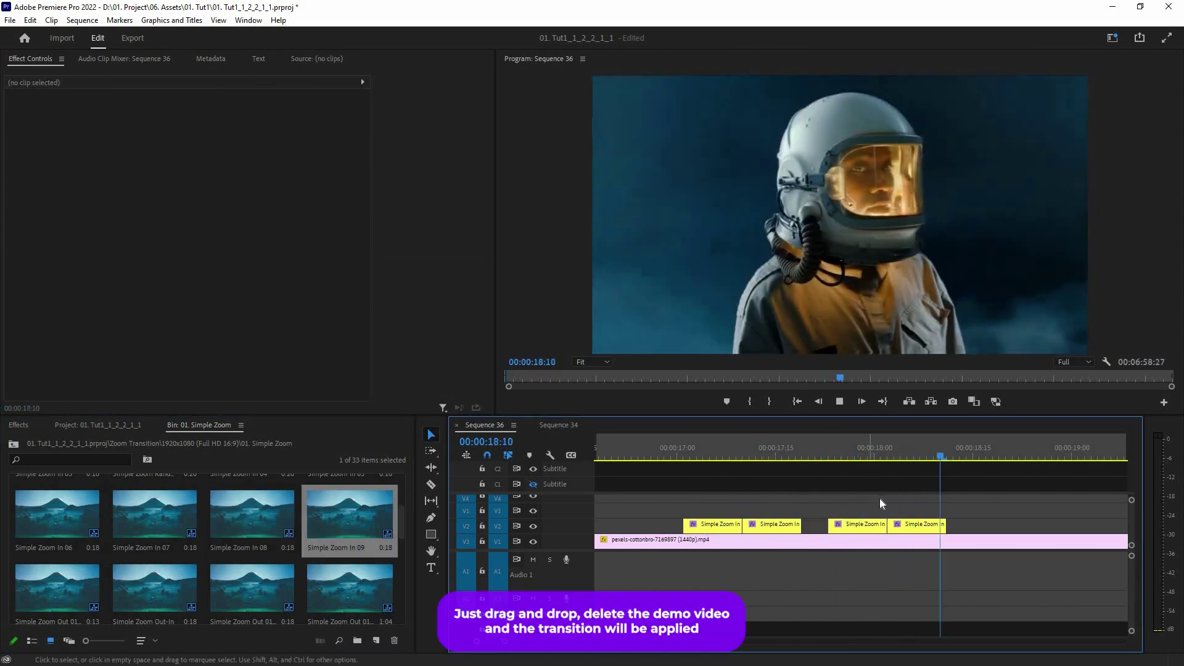
key(space)
scroll(827, 459, down, 1)
drag(826, 457, 782, 458)
key(space)
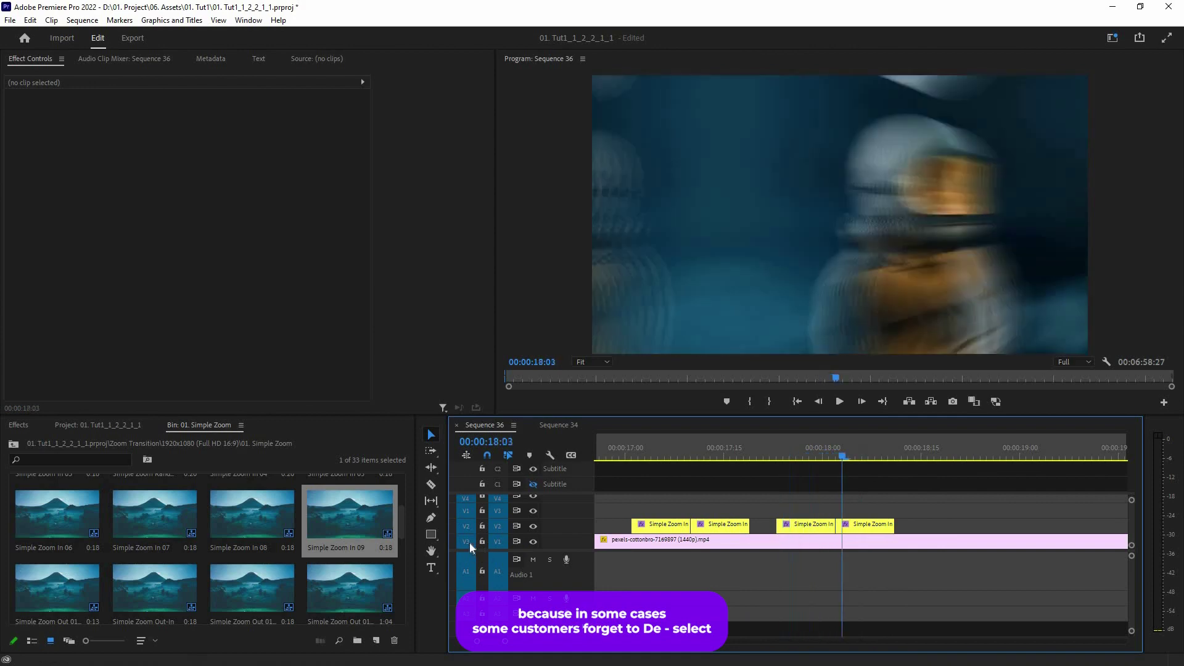
key(space)
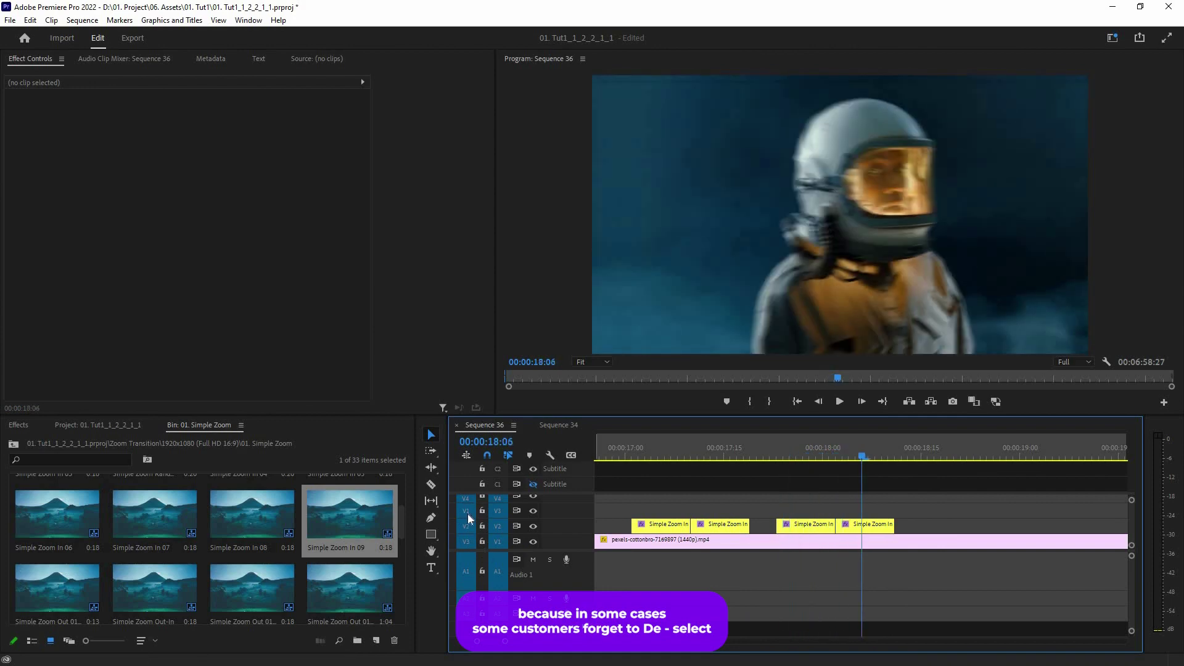
Step: Place Simple Zoom Out 01 (Midium) above the second clip near 00:00:18:15 and delete its demo video
click(467, 512)
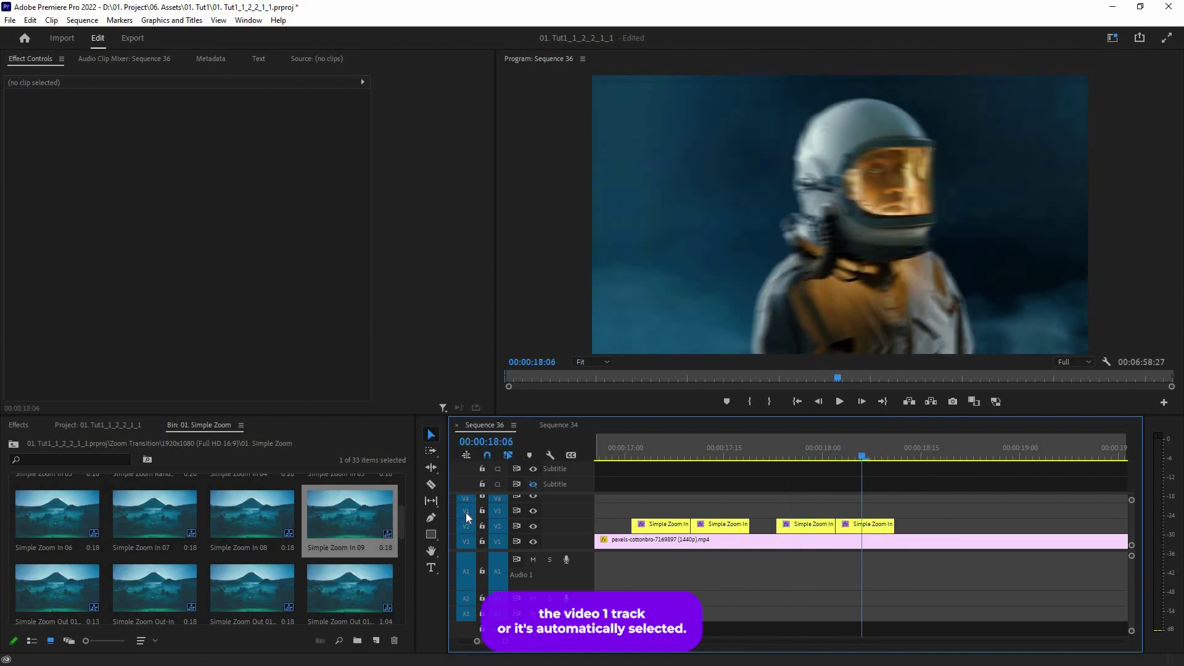
click(465, 513)
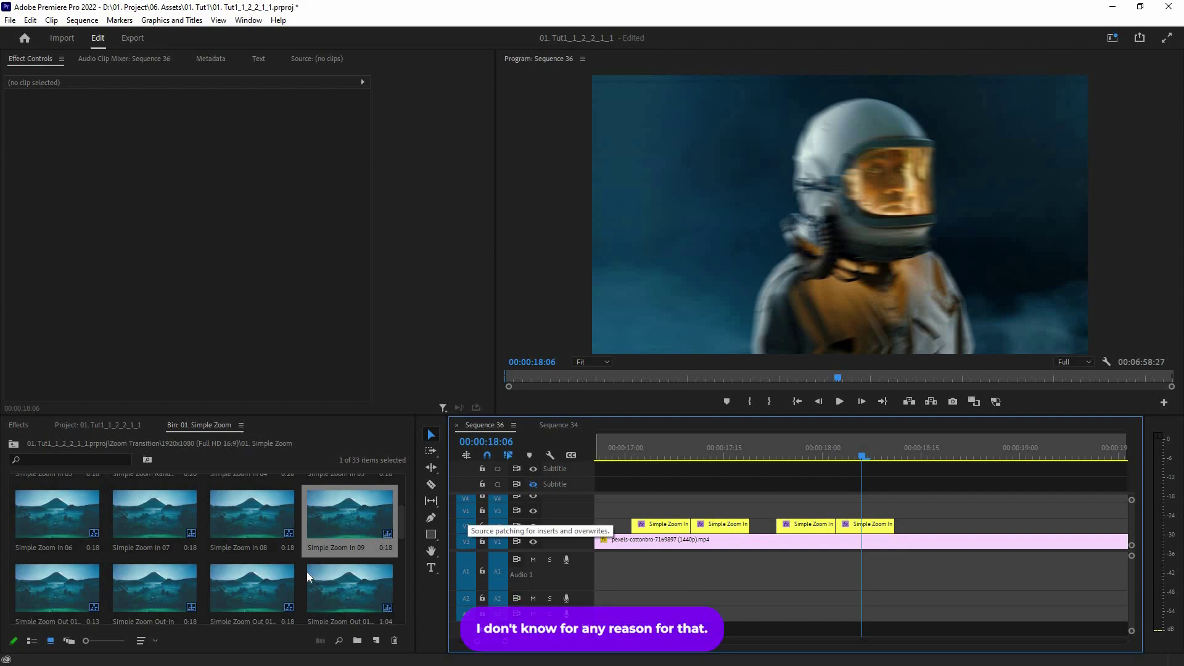
drag(290, 582, 970, 511)
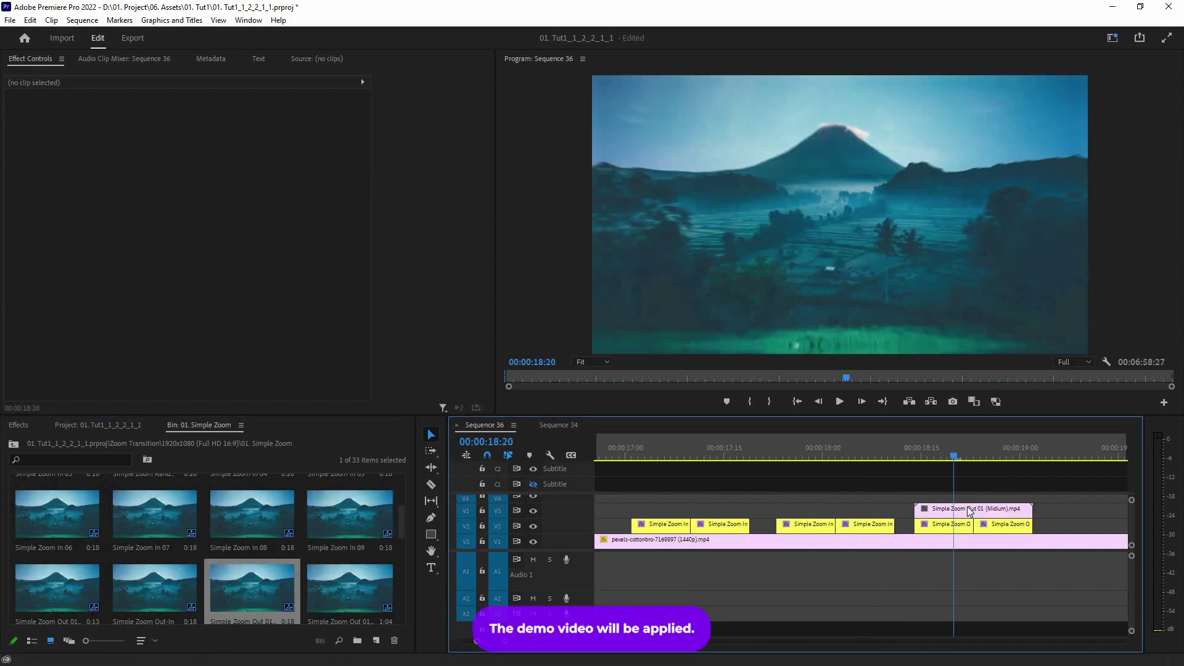
click(970, 511)
key(Delete)
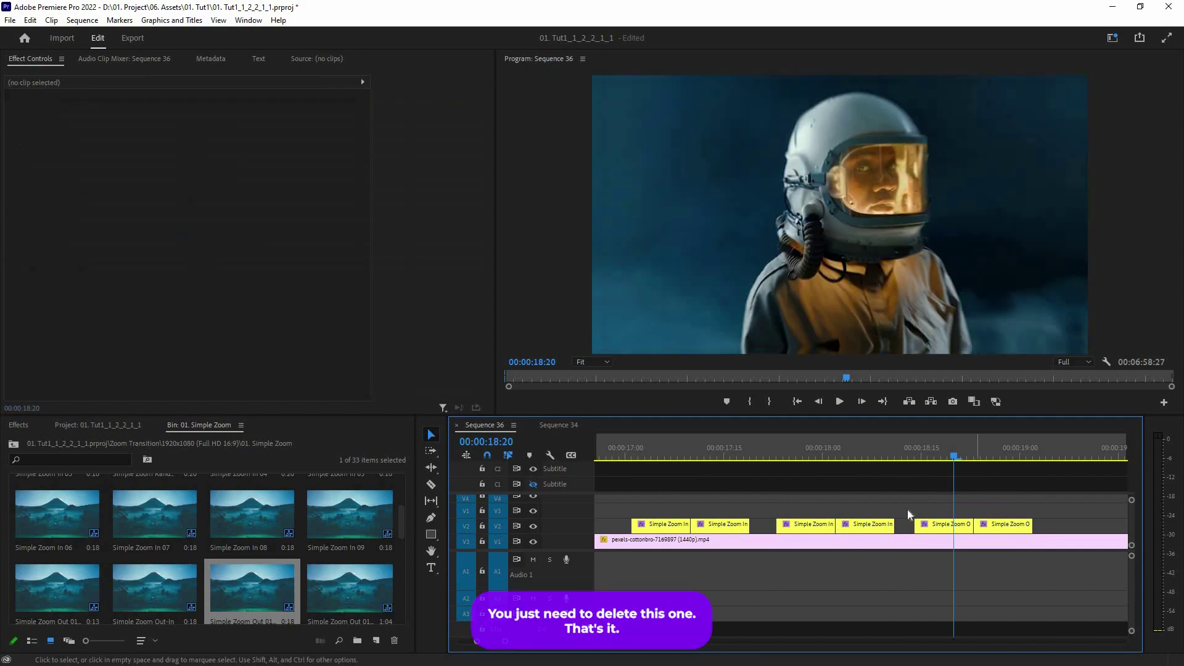
key(minus)
key(minus)
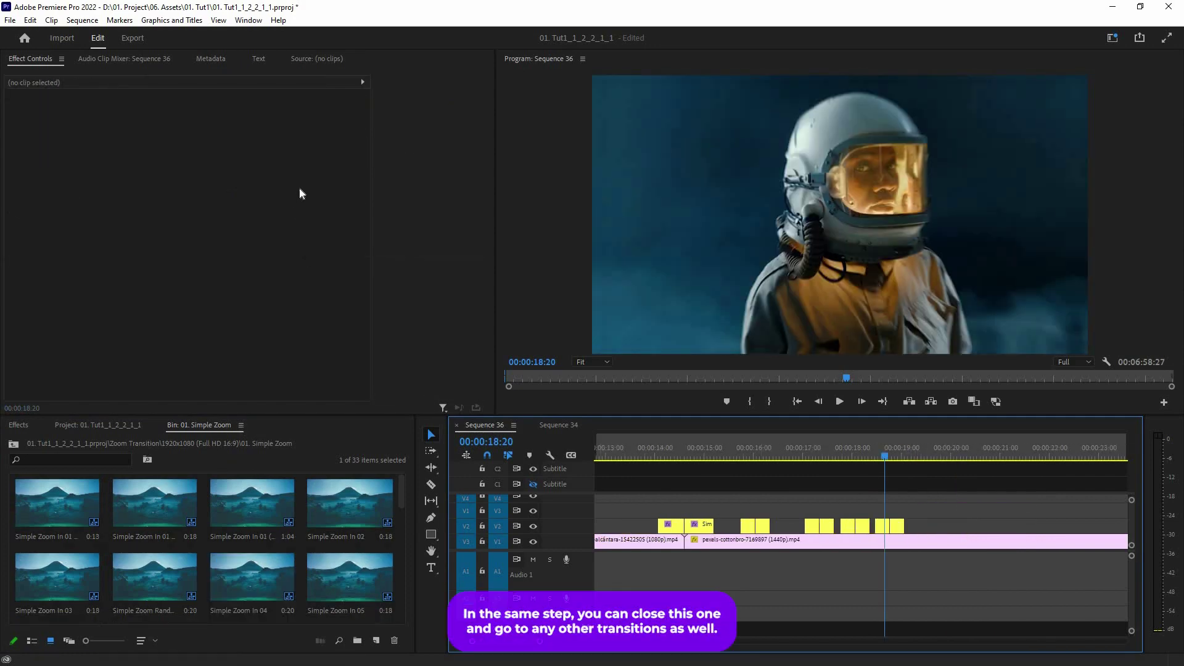
Step: Close the 01. Simple Zoom bin and open the 10. Trippy Zoom bin in the Full HD folder, displaying its transitions as thumbnails
click(241, 425)
click(272, 185)
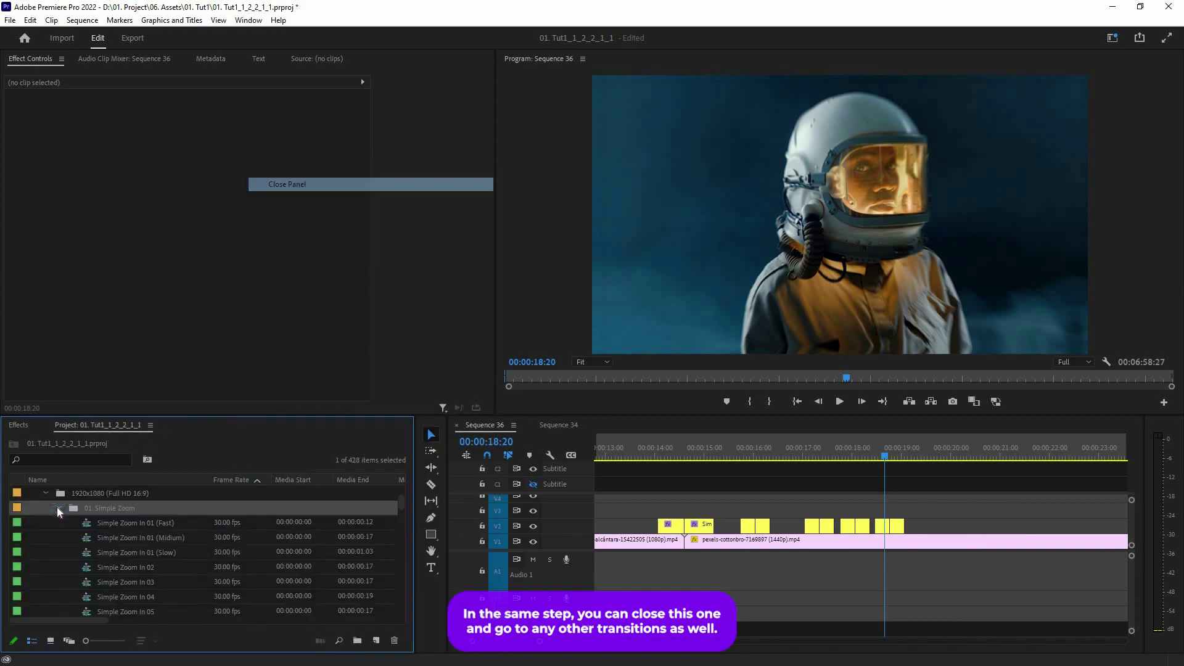
key(Left)
scroll(102, 536, down, 1)
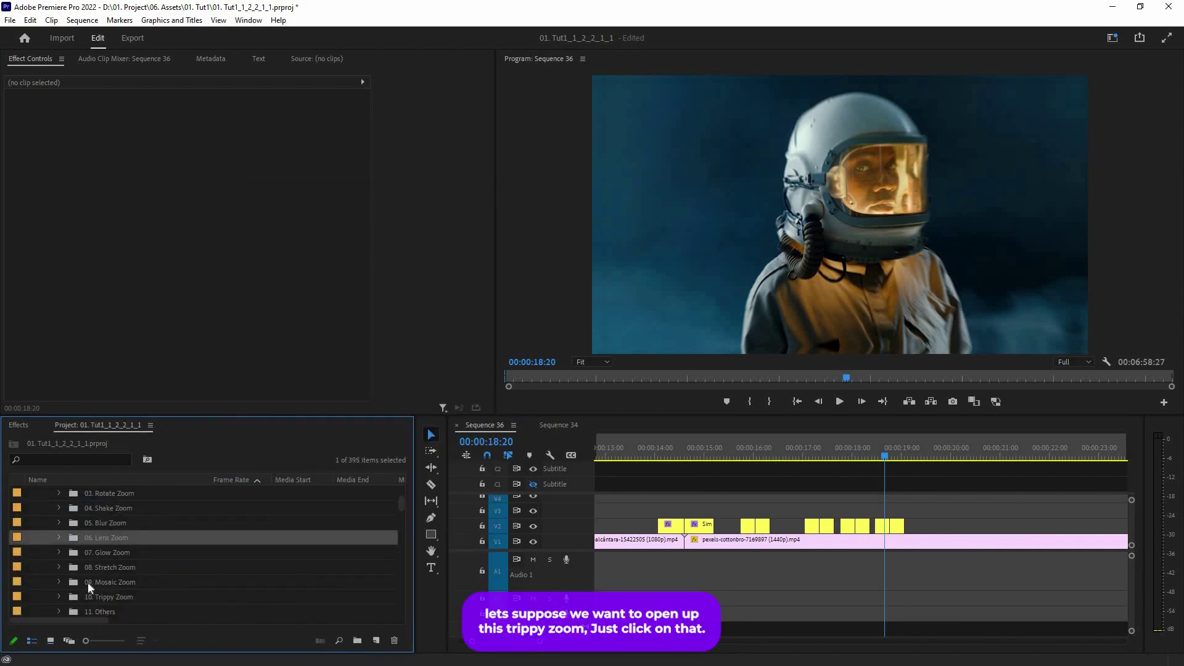
click(80, 597)
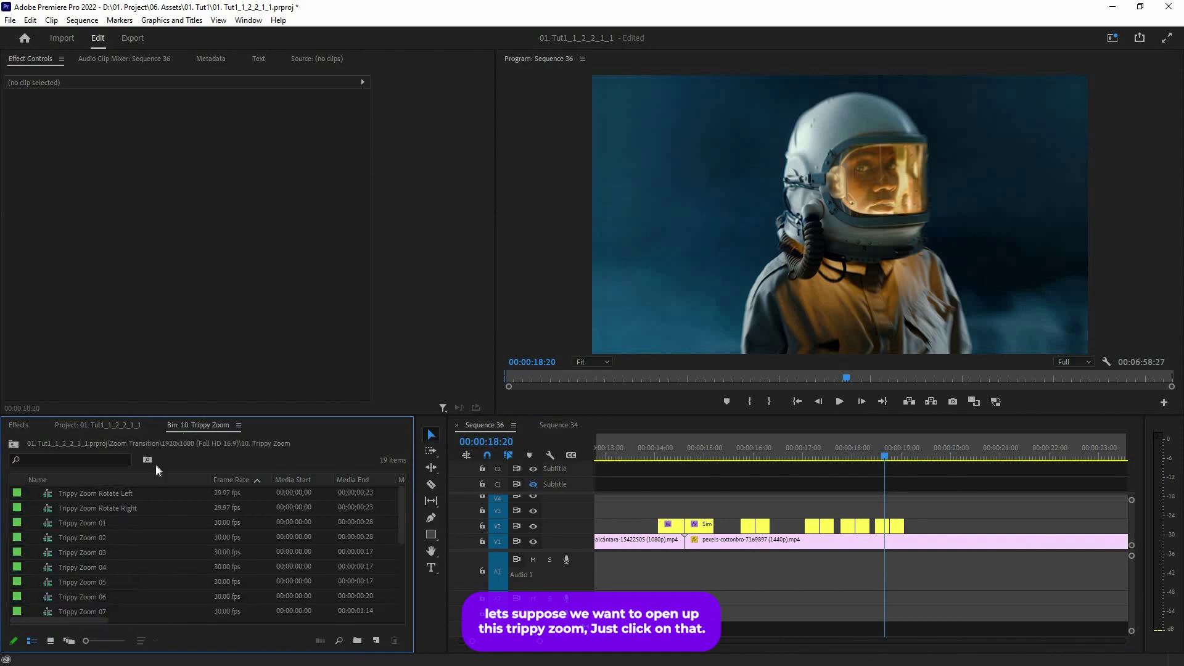
click(51, 640)
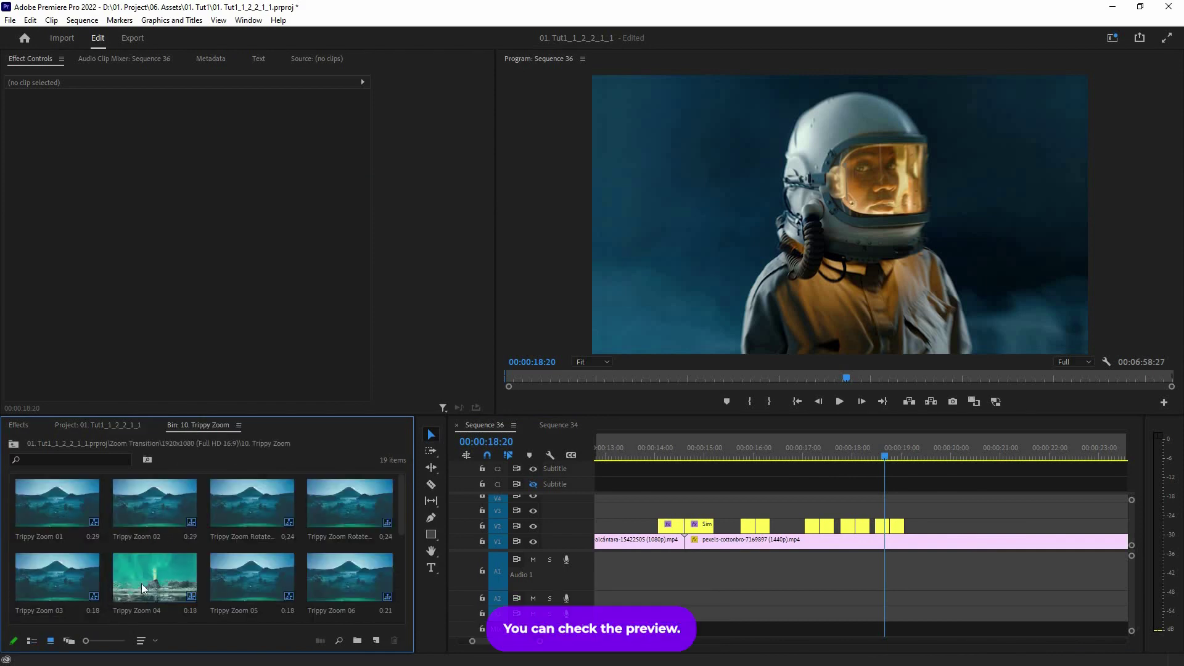
Step: Place Trippy Zoom 04 above the second clip around 00:00:19:15 with V1 source patching turned off, and play the sequence
click(142, 584)
drag(466, 542, 467, 510)
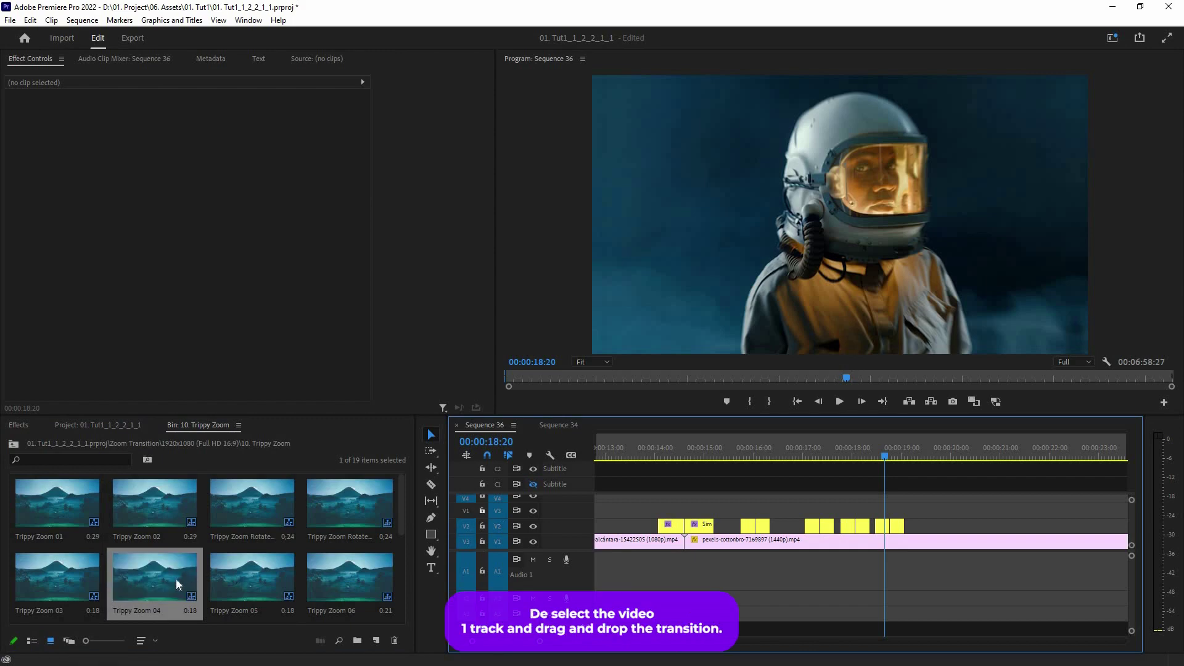
drag(175, 579, 1076, 479)
key(space)
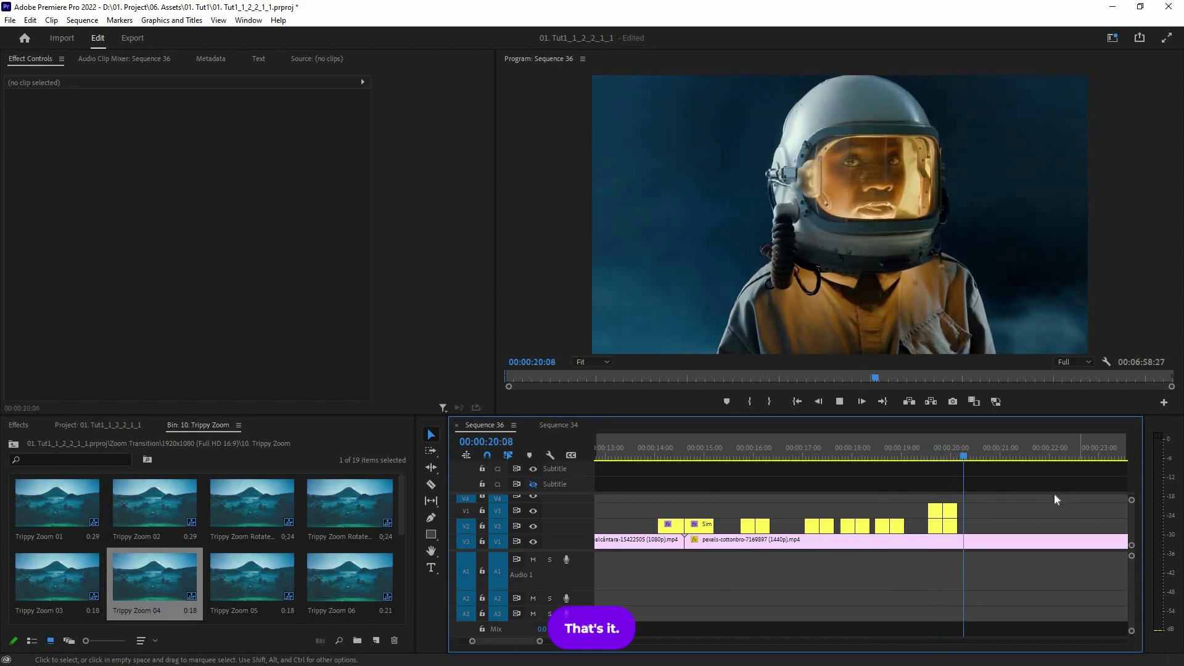